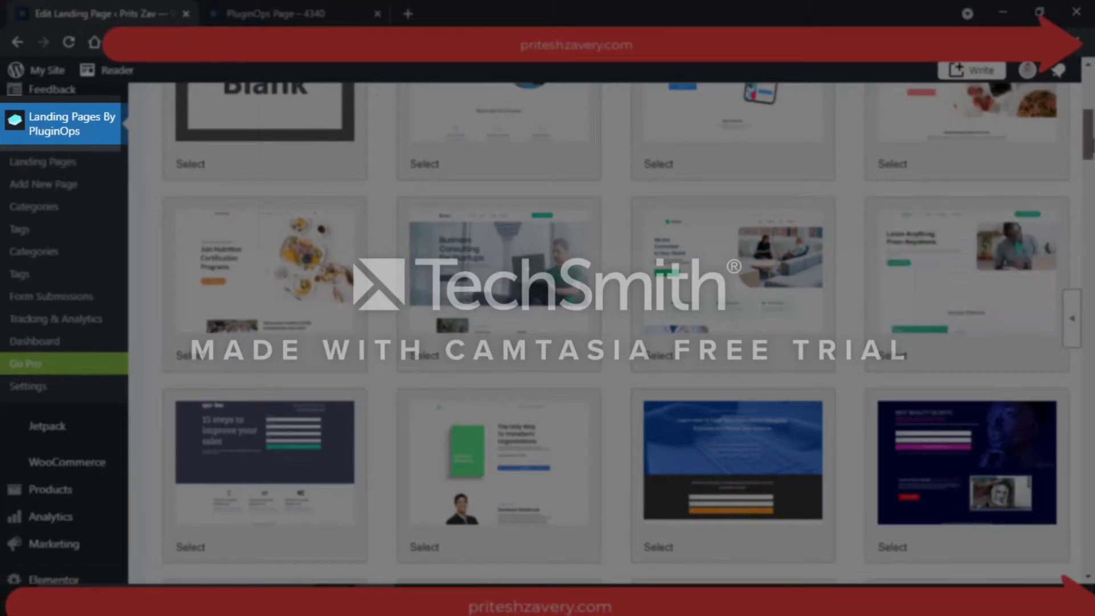
scroll(1092, 151, down, 1)
scroll(1092, 152, up, 1)
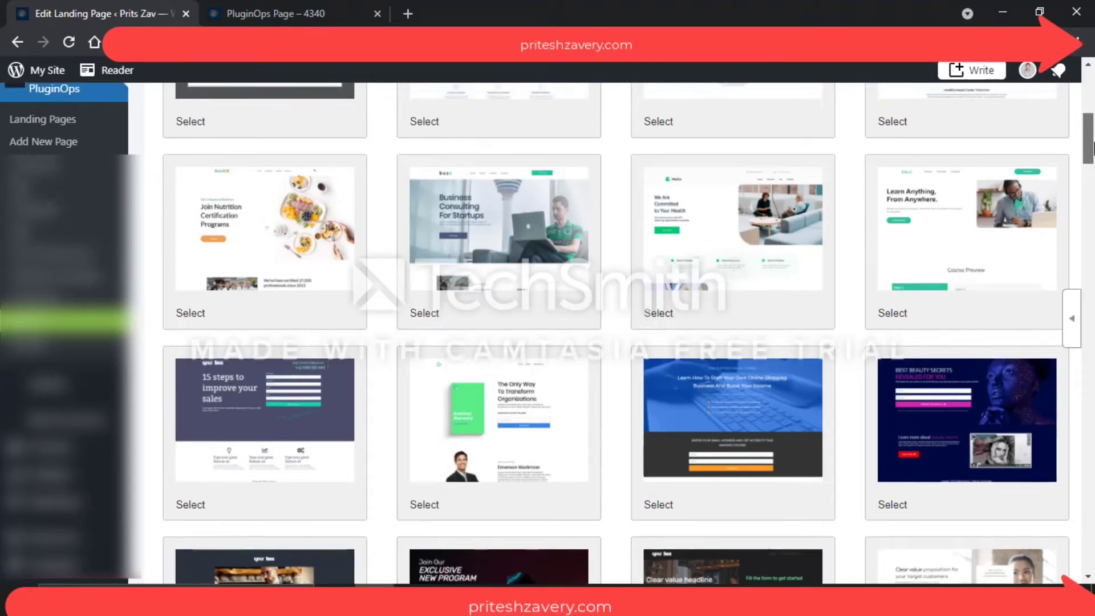
scroll(1092, 150, up, 3)
scroll(1092, 135, down, 1)
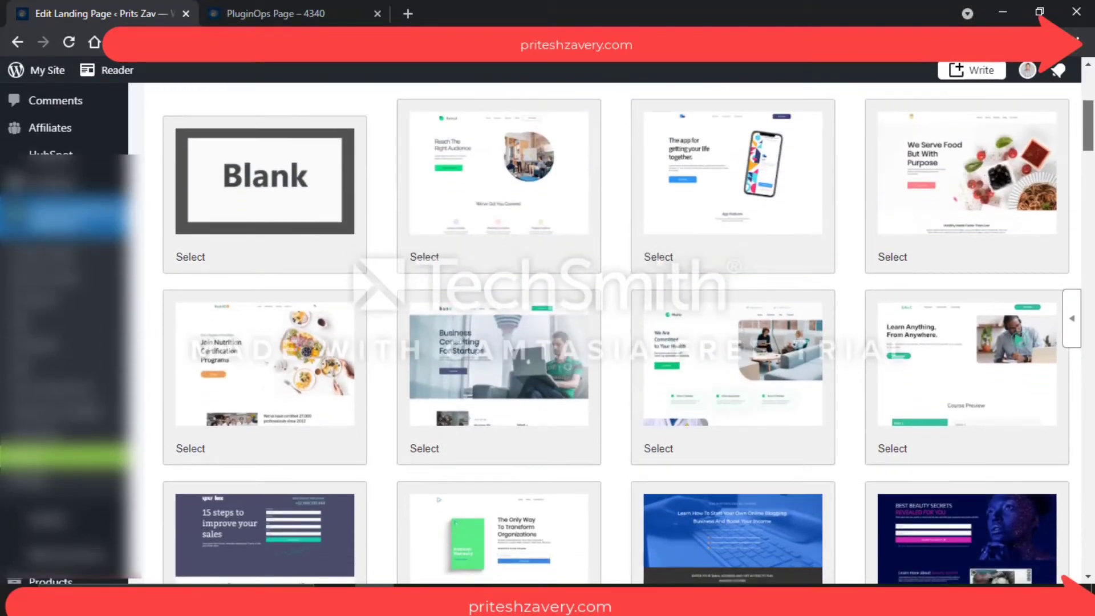
scroll(1092, 129, up, 3)
scroll(1092, 127, down, 1)
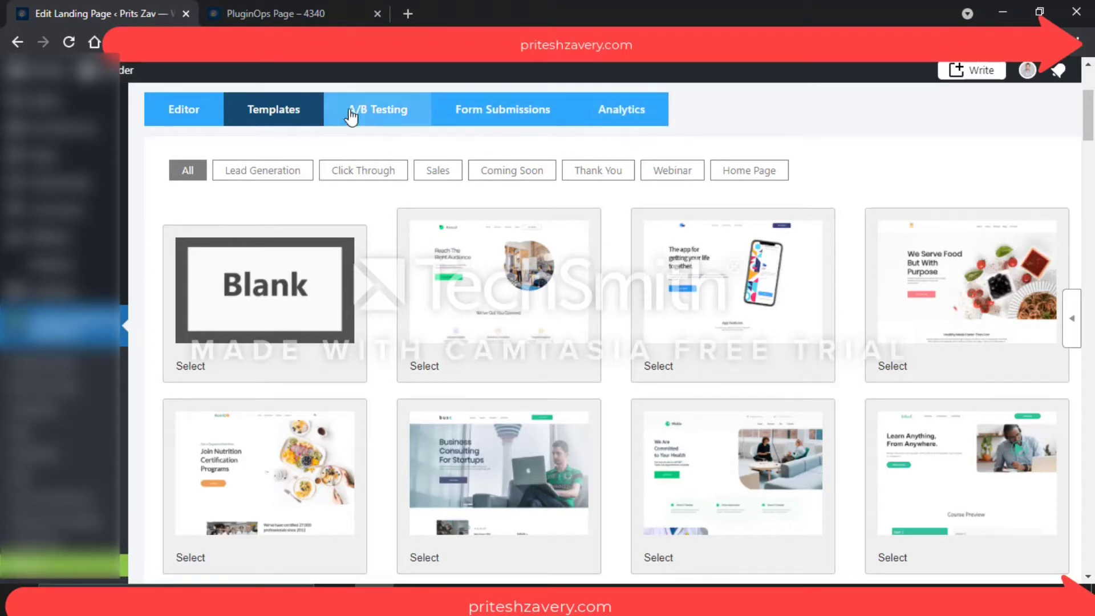
click(381, 114)
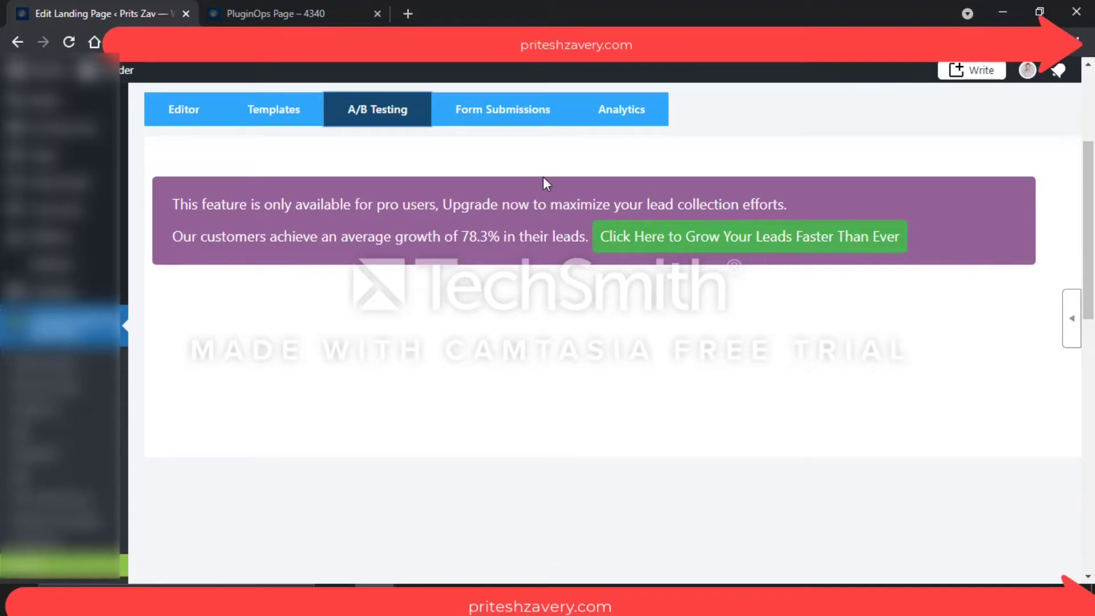
click(501, 114)
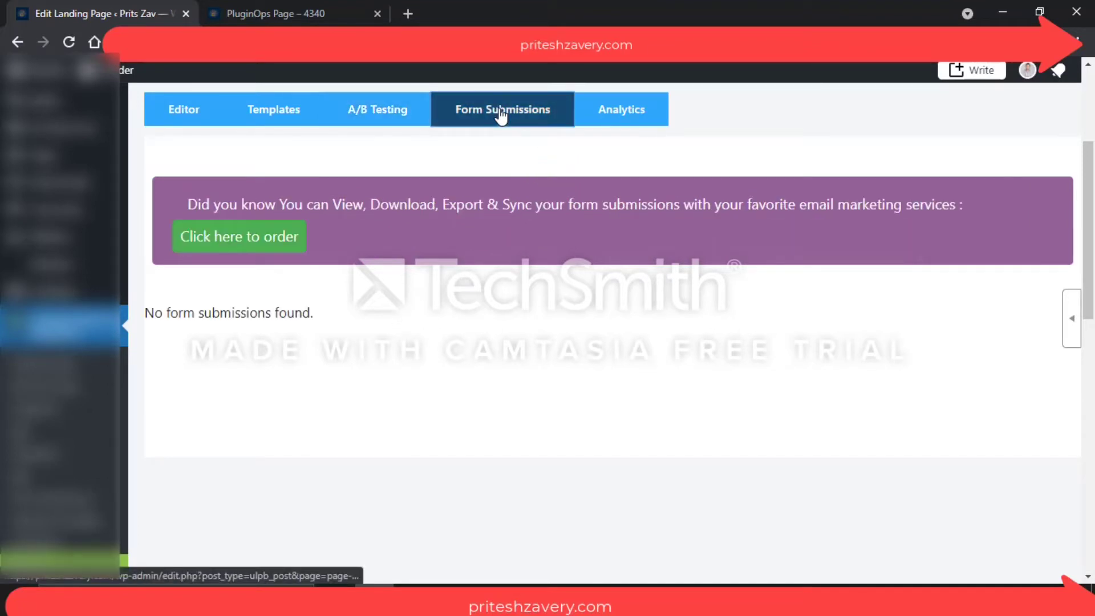
click(615, 119)
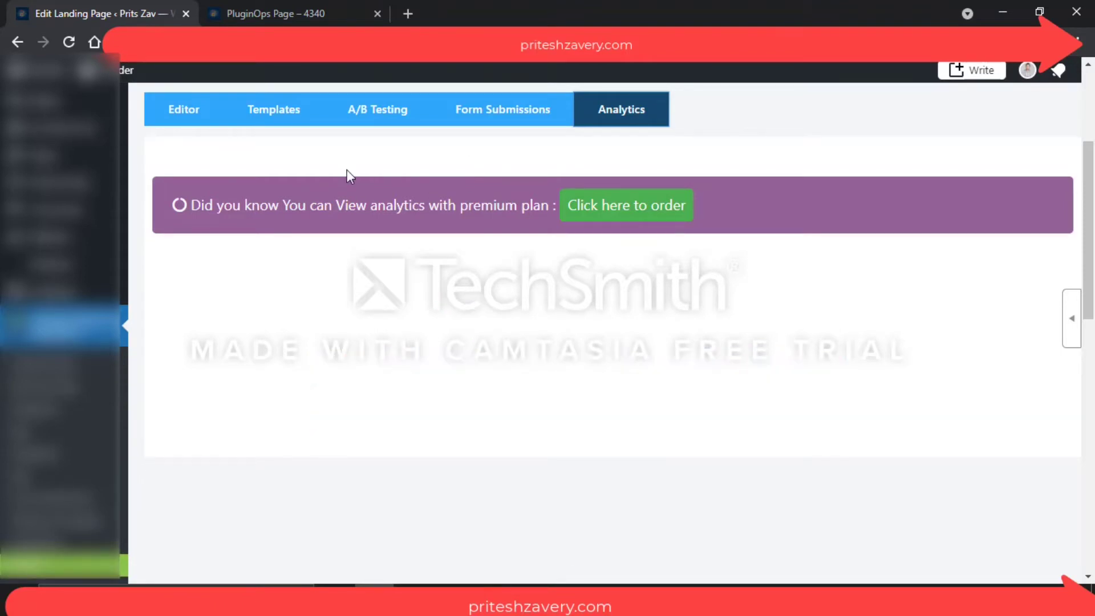
click(272, 113)
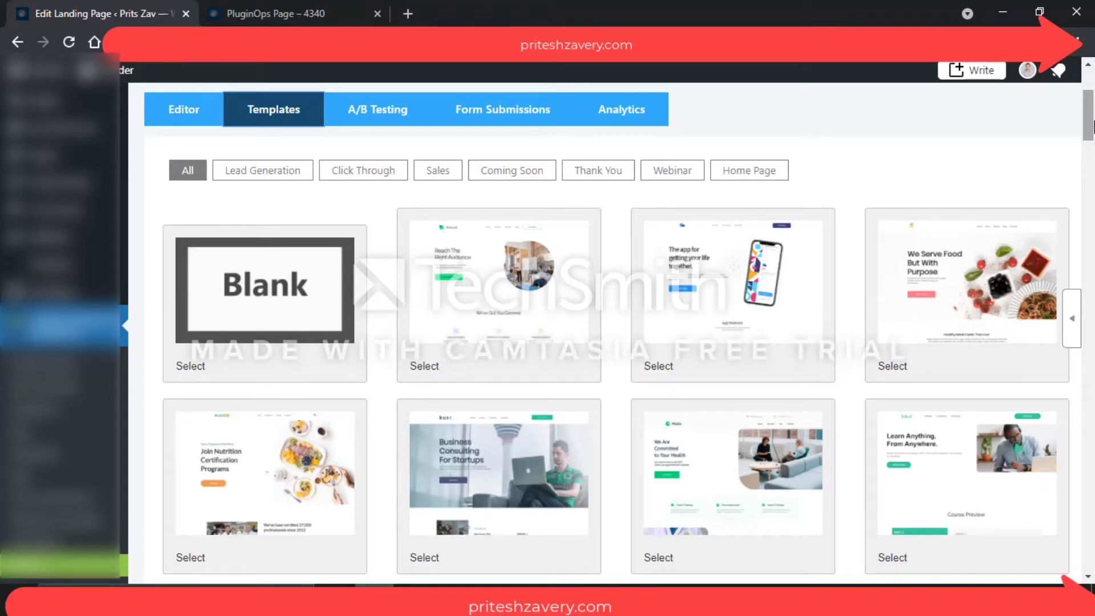
scroll(1089, 125, down, 1)
scroll(856, 171, up, 1)
click(273, 174)
mouse_move(1089, 122)
mouse_down()
mouse_move(1090, 422)
mouse_move(1091, 141)
mouse_up()
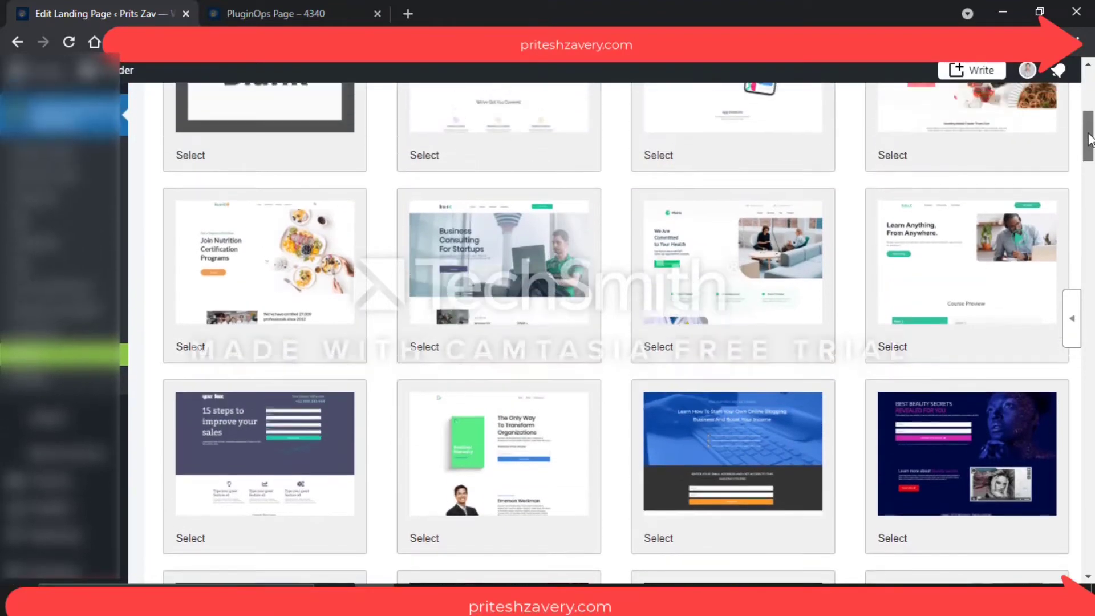
mouse_move(533, 422)
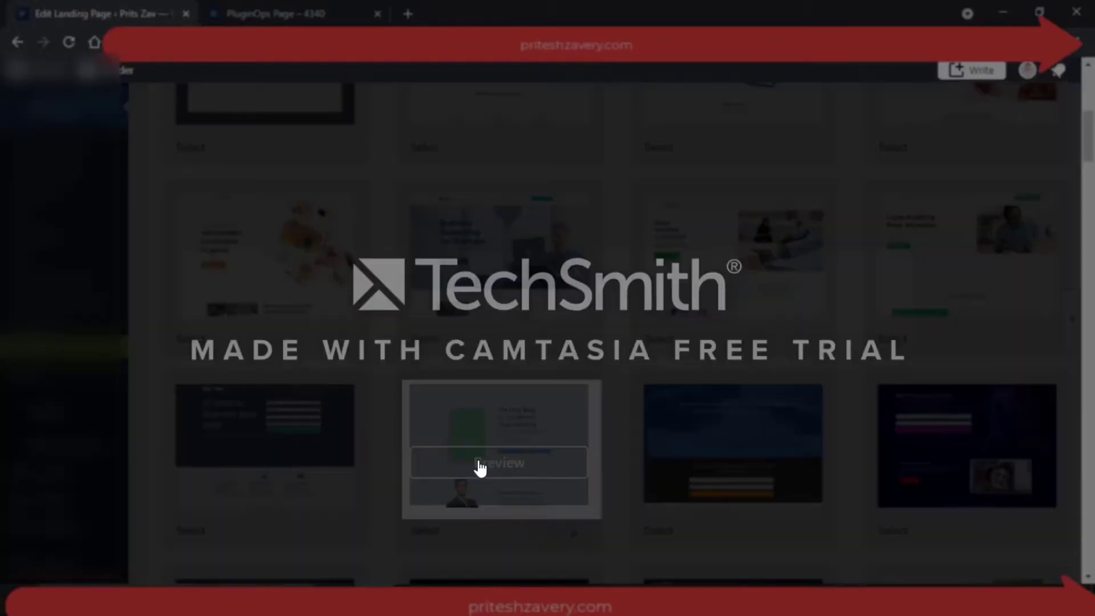
Preview the green 'The Only Way To Transform Organizations' e-book template and scroll through its 'Download A Free Chapter' form.
click(479, 466)
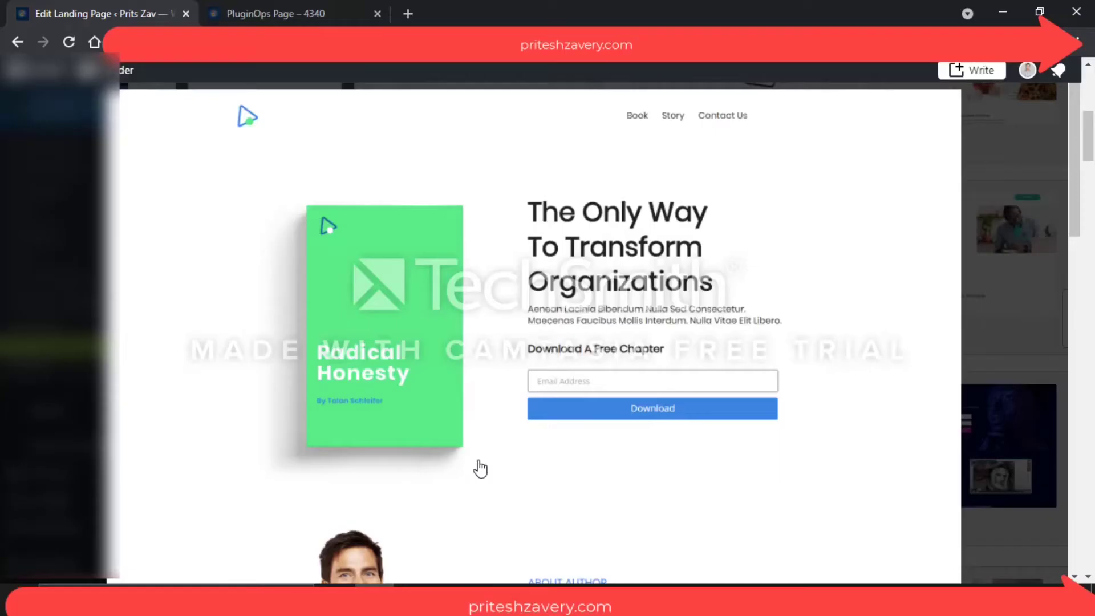
scroll(1076, 162, down, 1)
scroll(1075, 160, up, 1)
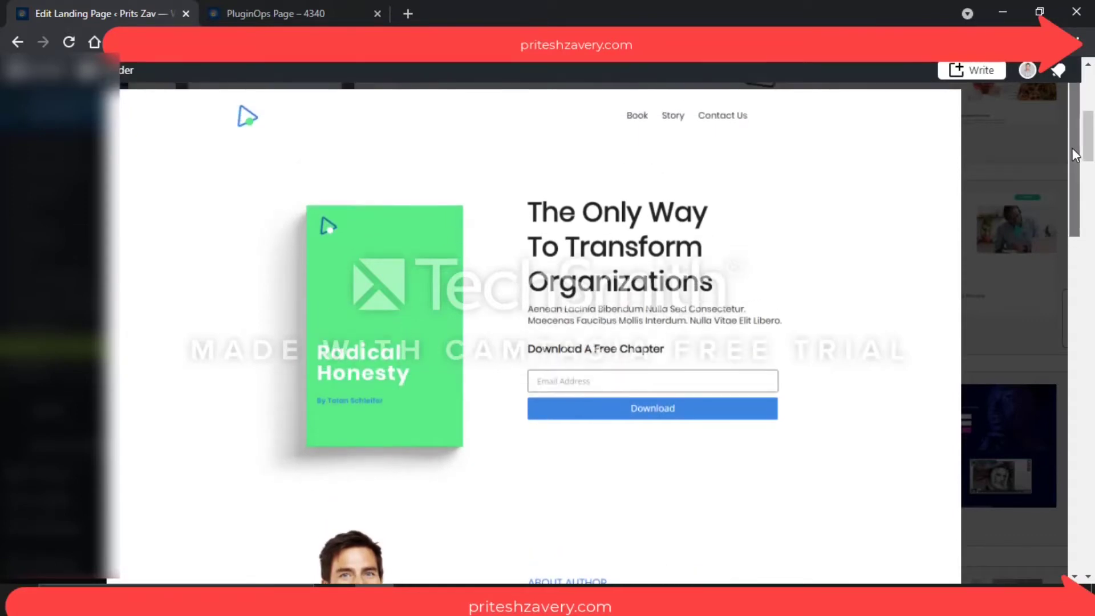
drag(1075, 155, 1076, 174)
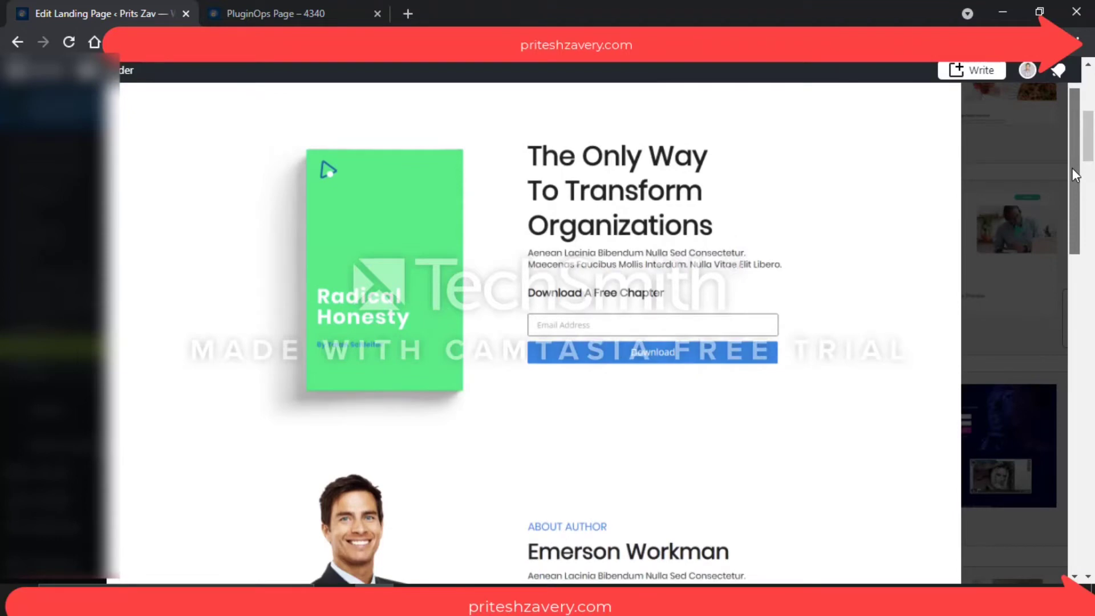
scroll(1075, 176, down, 1)
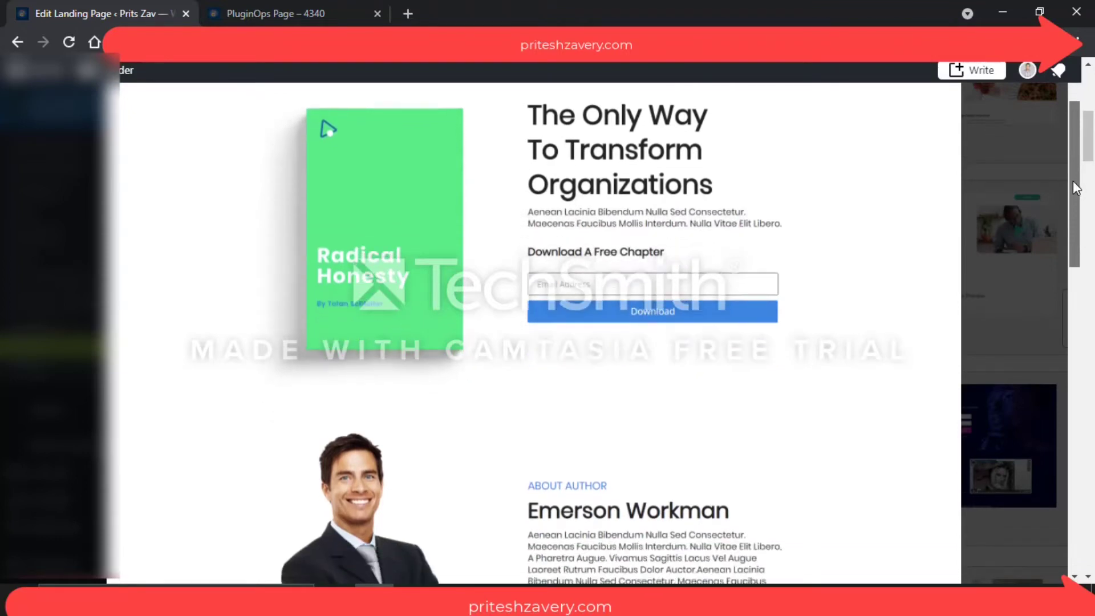
scroll(1076, 154, up, 2)
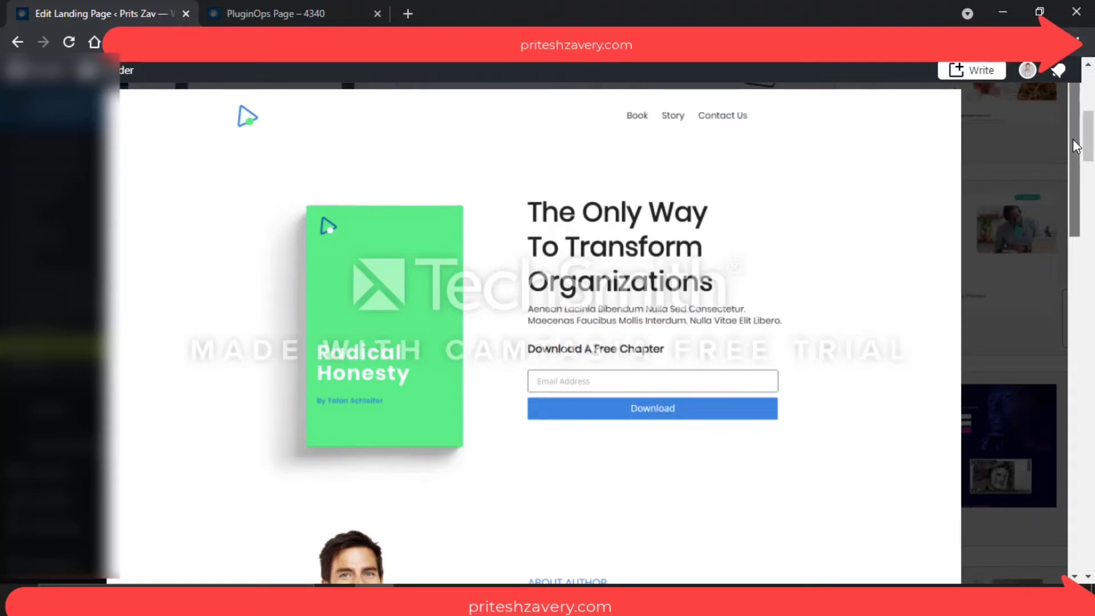
scroll(1076, 145, down, 1)
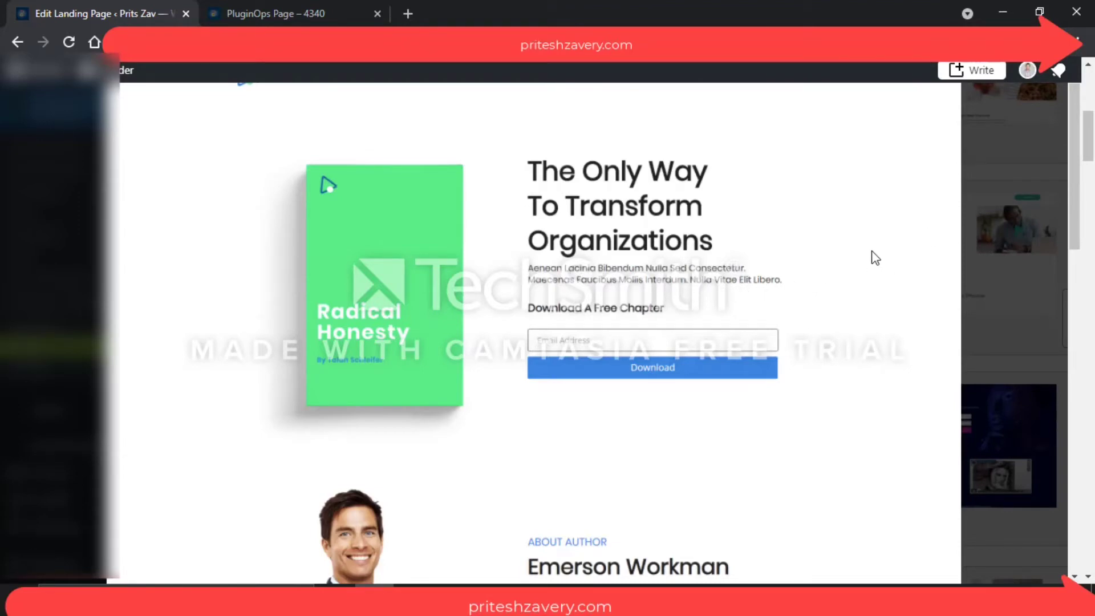
drag(1073, 179, 1069, 270)
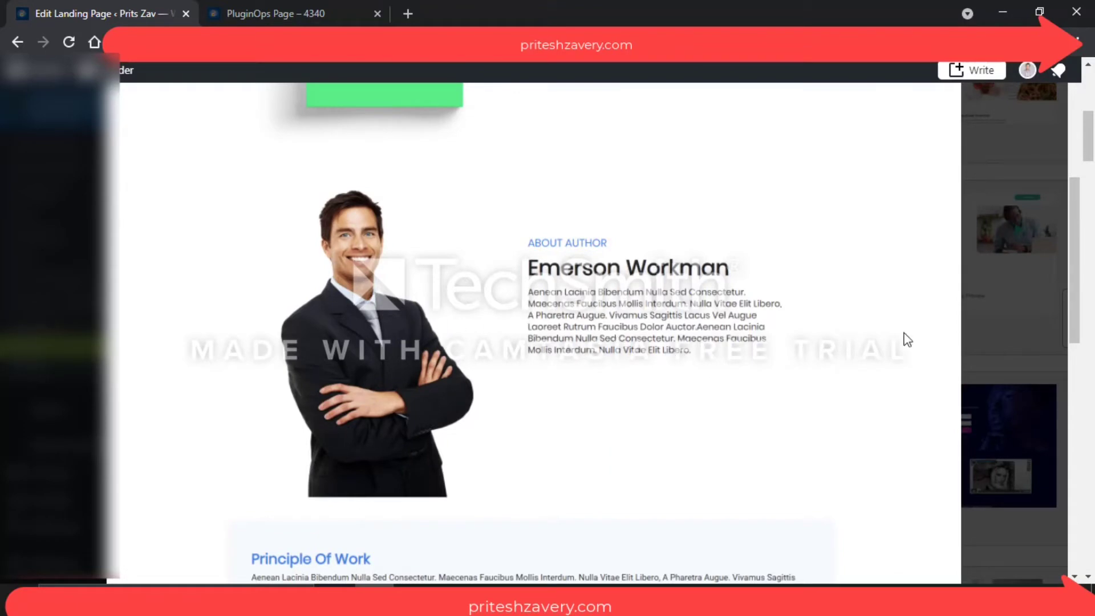
drag(1074, 269, 1082, 429)
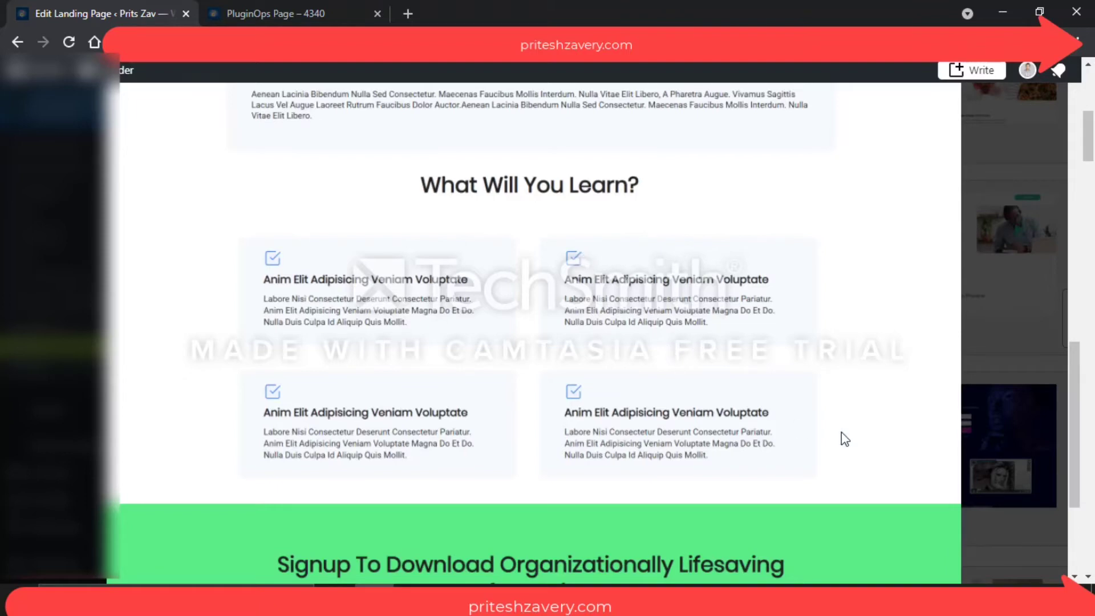
drag(1076, 412, 1081, 474)
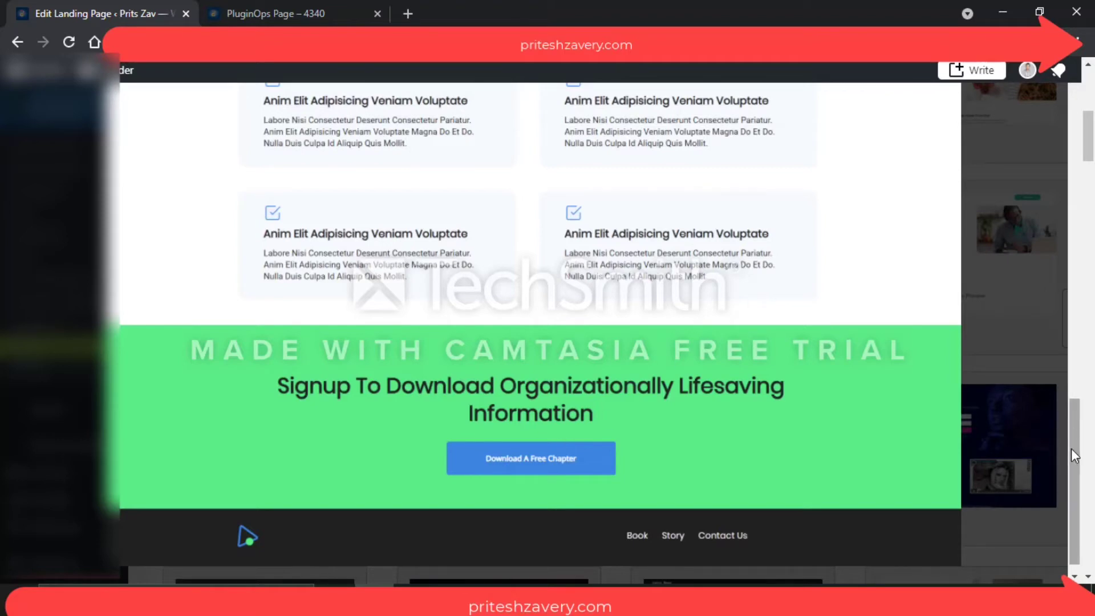
drag(1070, 433, 1092, 95)
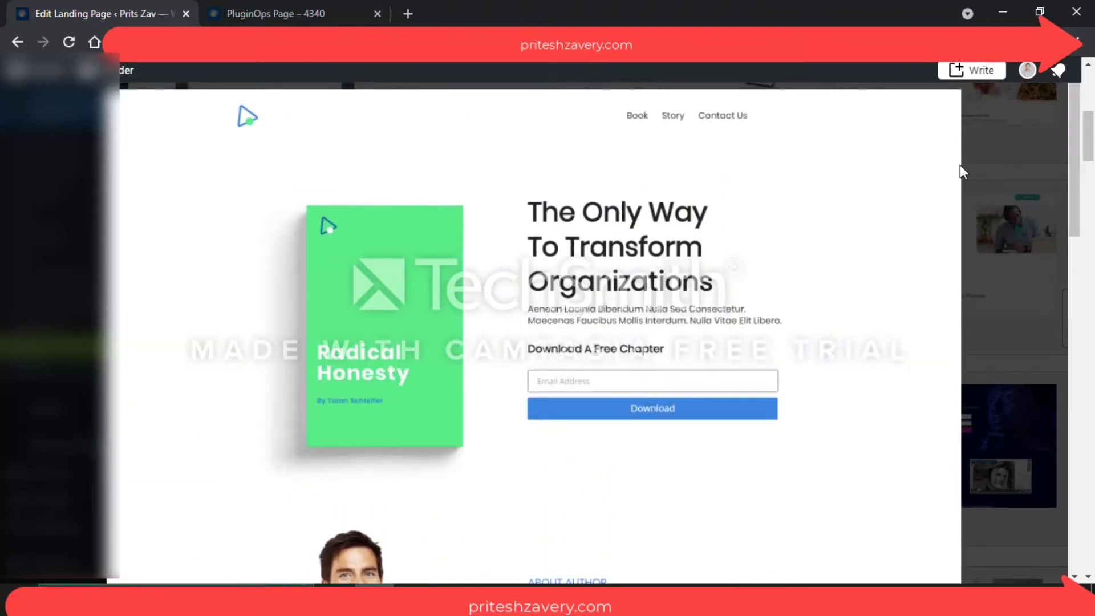
click(1001, 214)
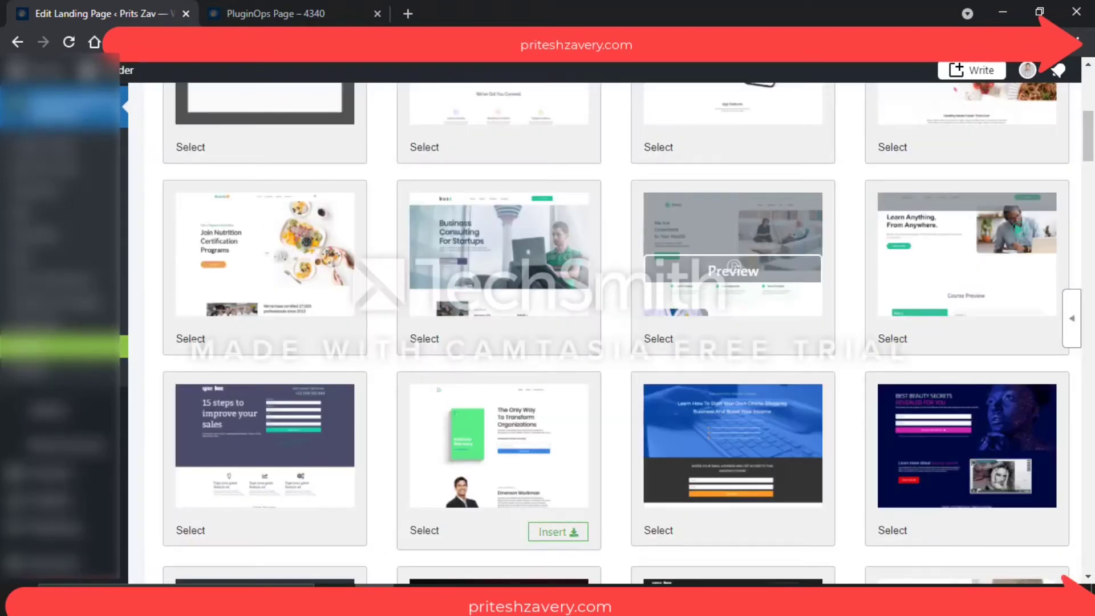
scroll(827, 485, down, 1)
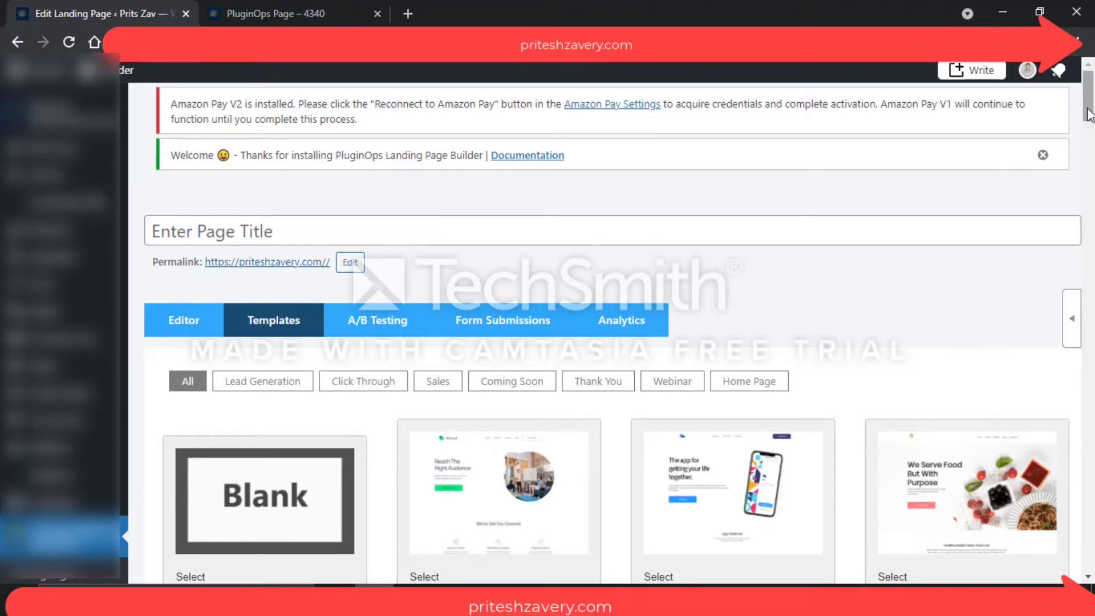
drag(1089, 108, 1089, 117)
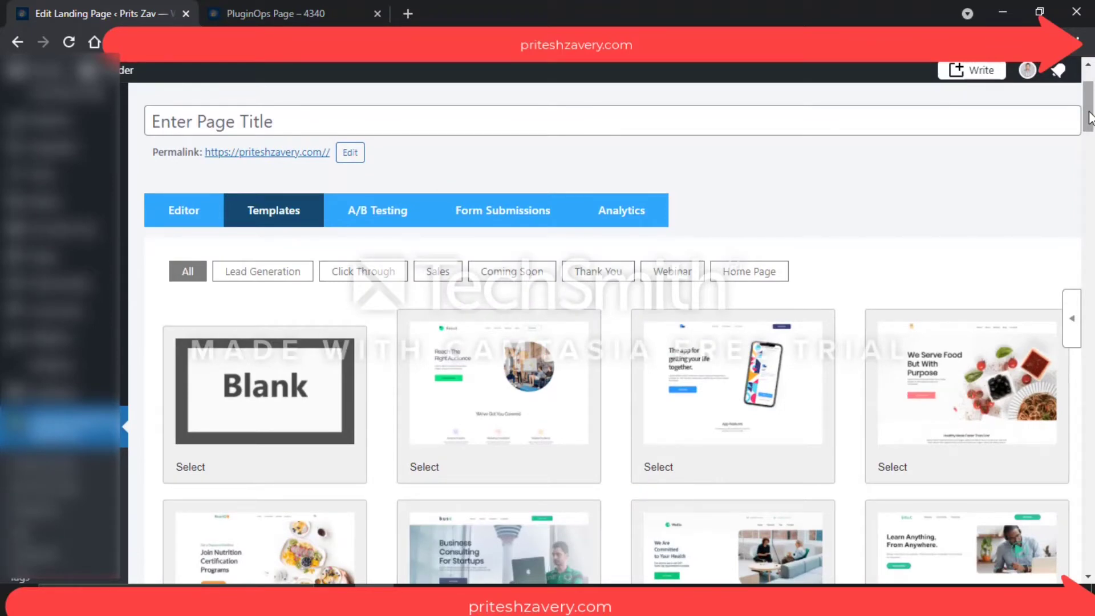
drag(1090, 117, 1089, 122)
Switch to the 'PluginOps Page – 4340' tab and scroll the hero's e-book cover and email form.
click(308, 12)
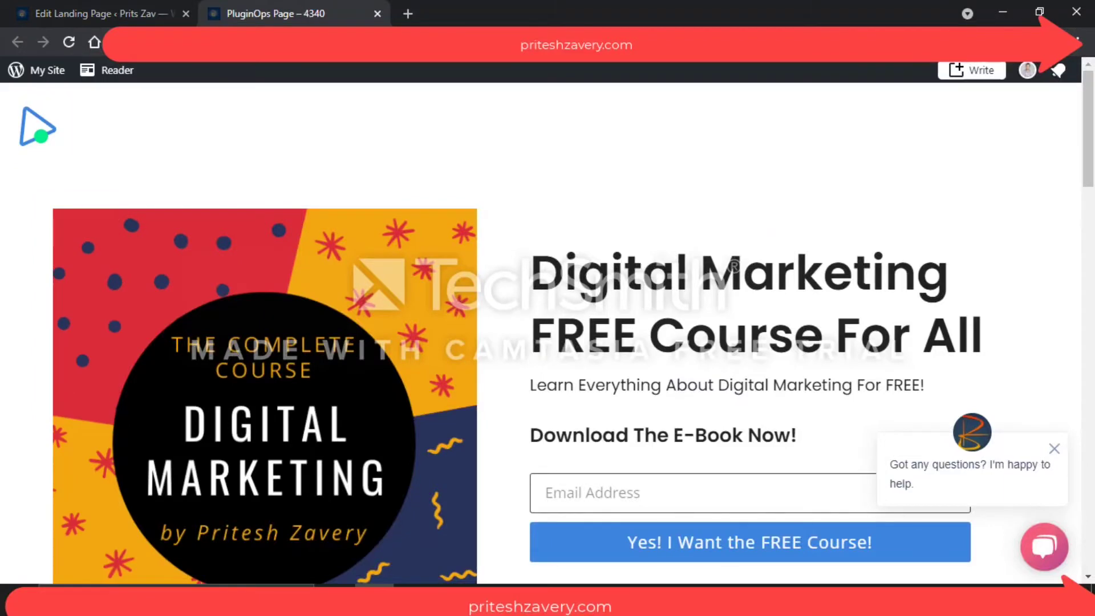
drag(1089, 151, 1091, 168)
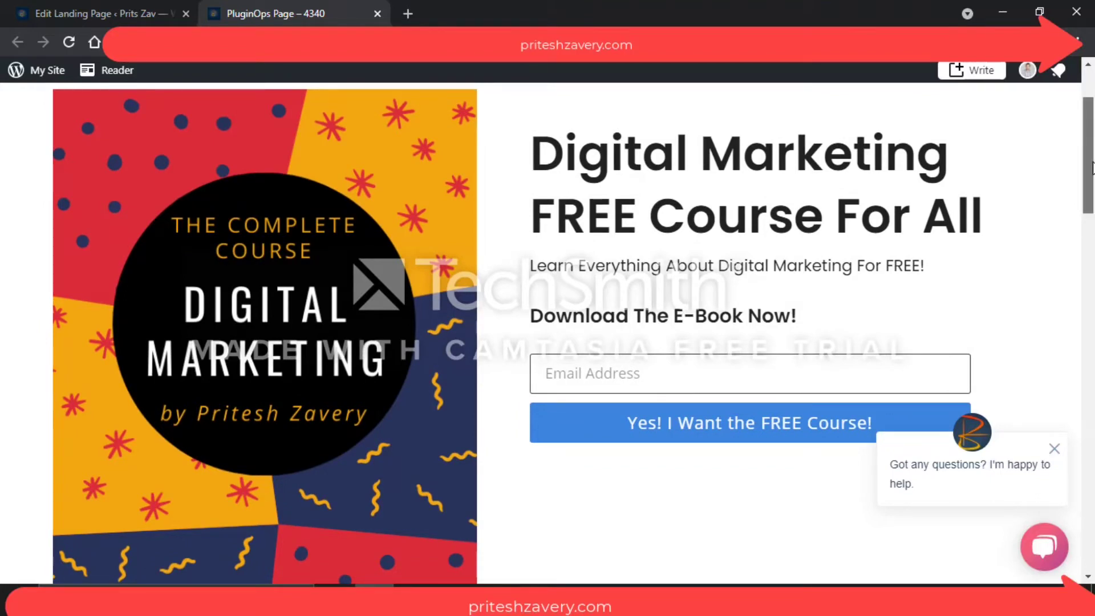
drag(1091, 168, 1091, 171)
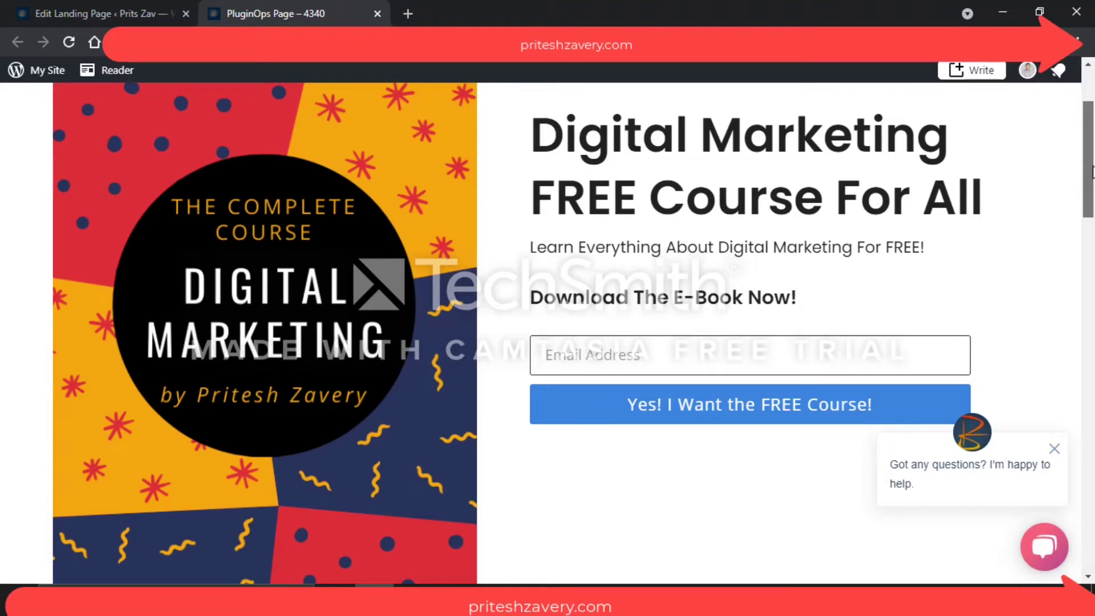
drag(1091, 168, 1091, 169)
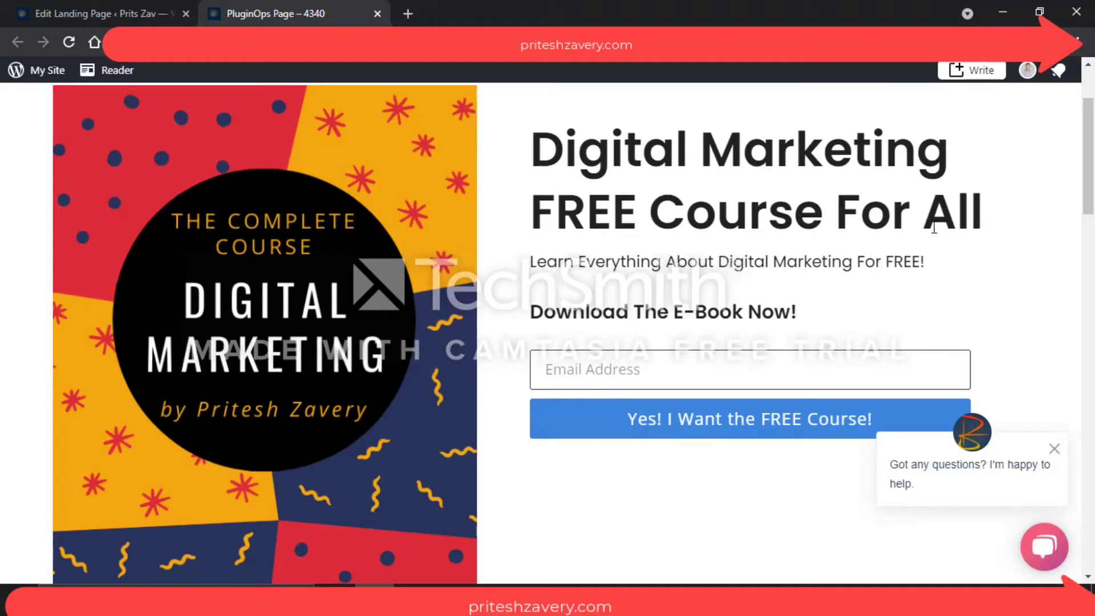
mouse_move(1087, 176)
mouse_down()
mouse_move(1090, 160)
mouse_move(1092, 182)
mouse_up()
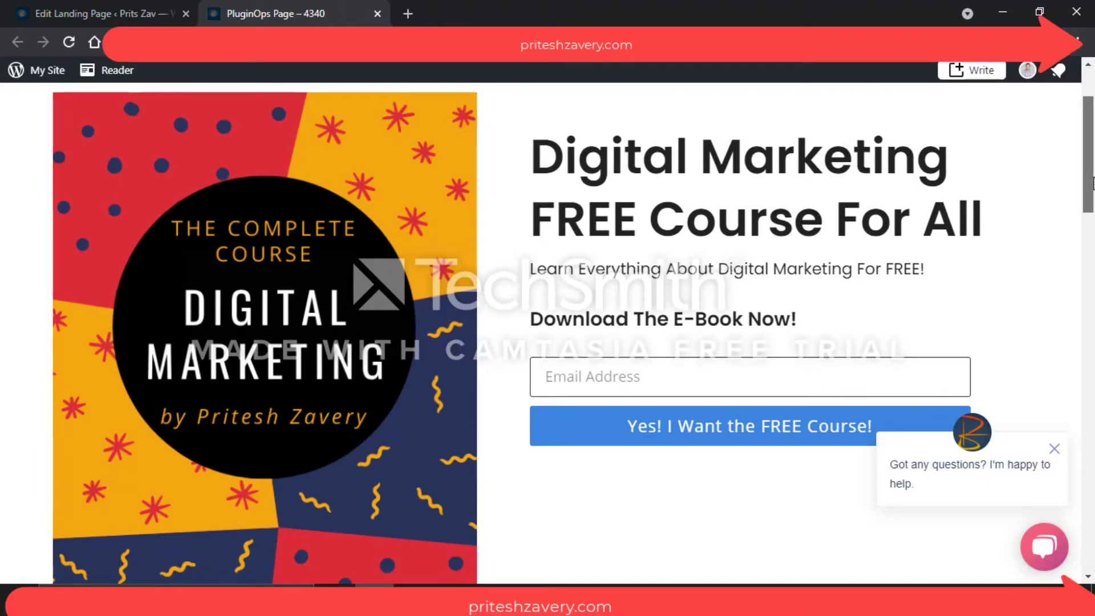
mouse_move(1092, 183)
mouse_down()
mouse_move(1093, 200)
mouse_move(1091, 186)
mouse_up()
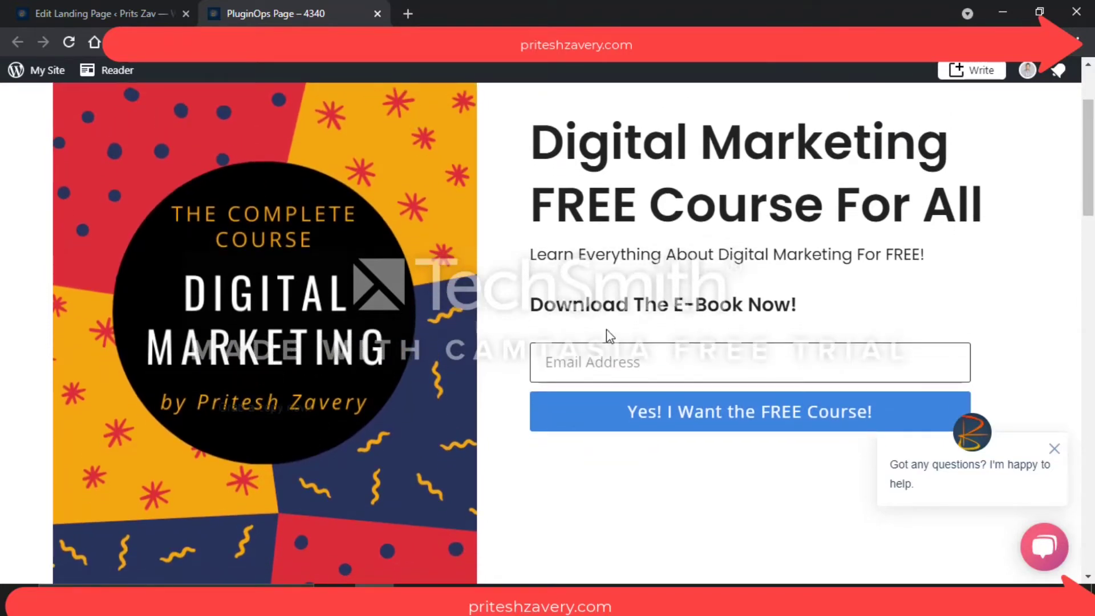
drag(1092, 174, 1092, 208)
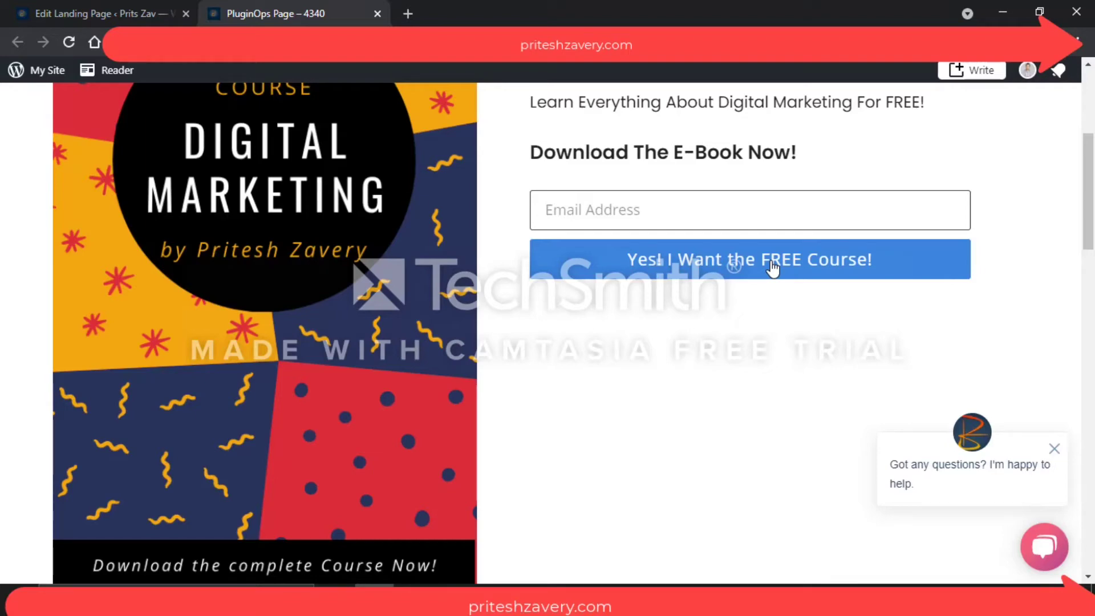
Scroll down to the About Author section and close the chat popup.
drag(1087, 197, 1094, 312)
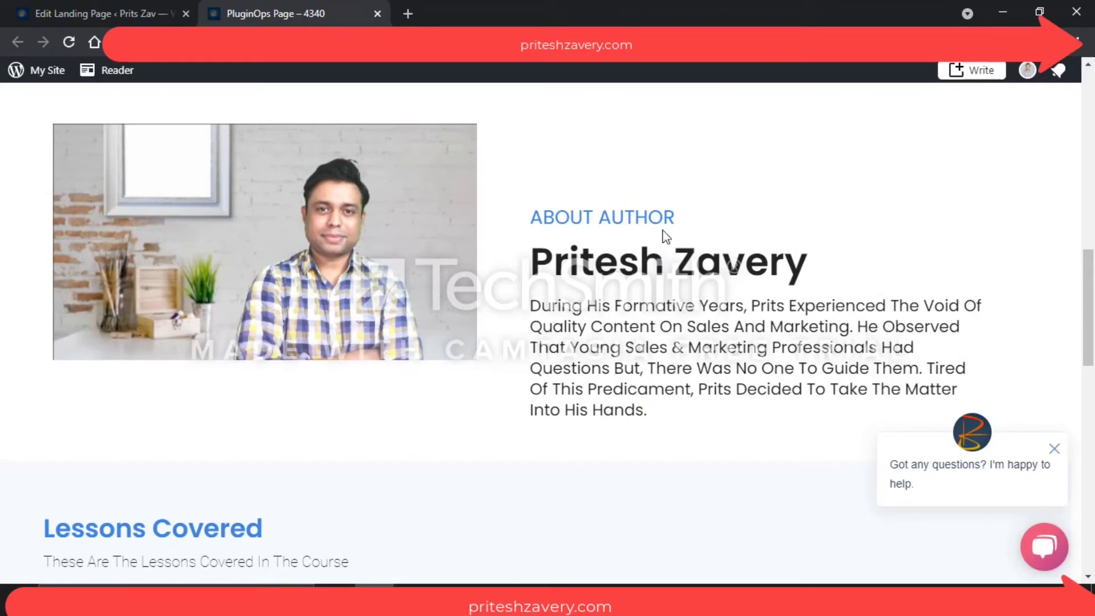
mouse_move(334, 152)
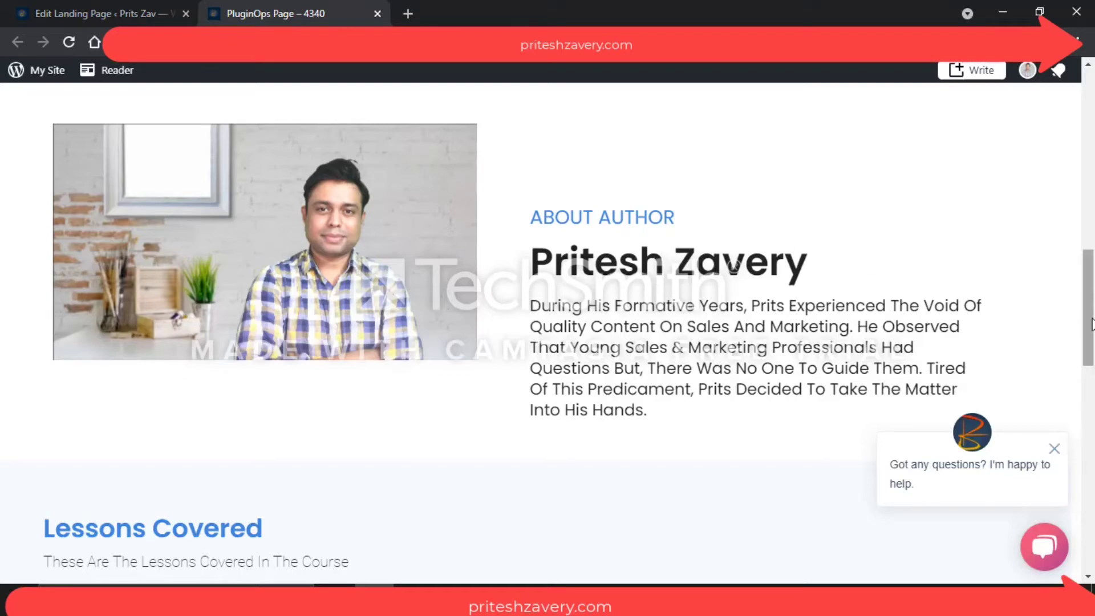
drag(1092, 322, 1091, 327)
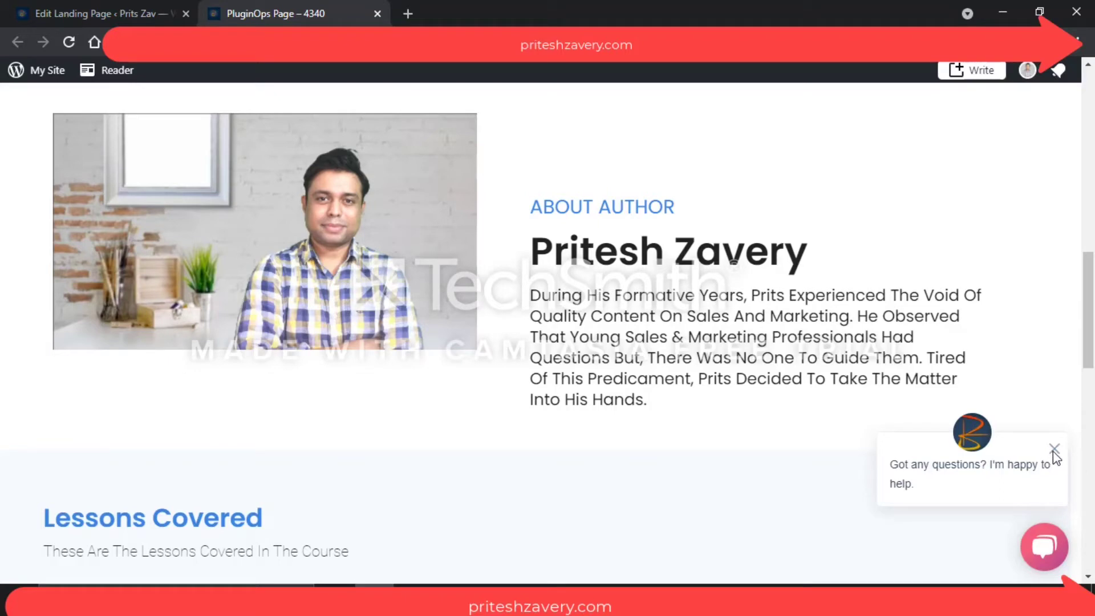
scroll(1089, 311, down, 1)
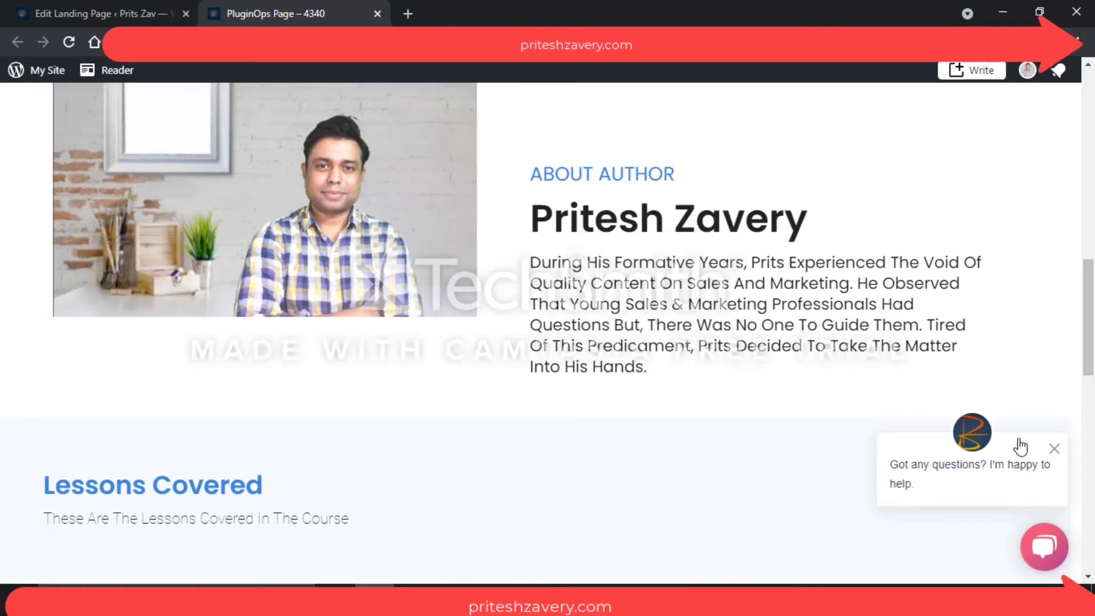
click(1054, 450)
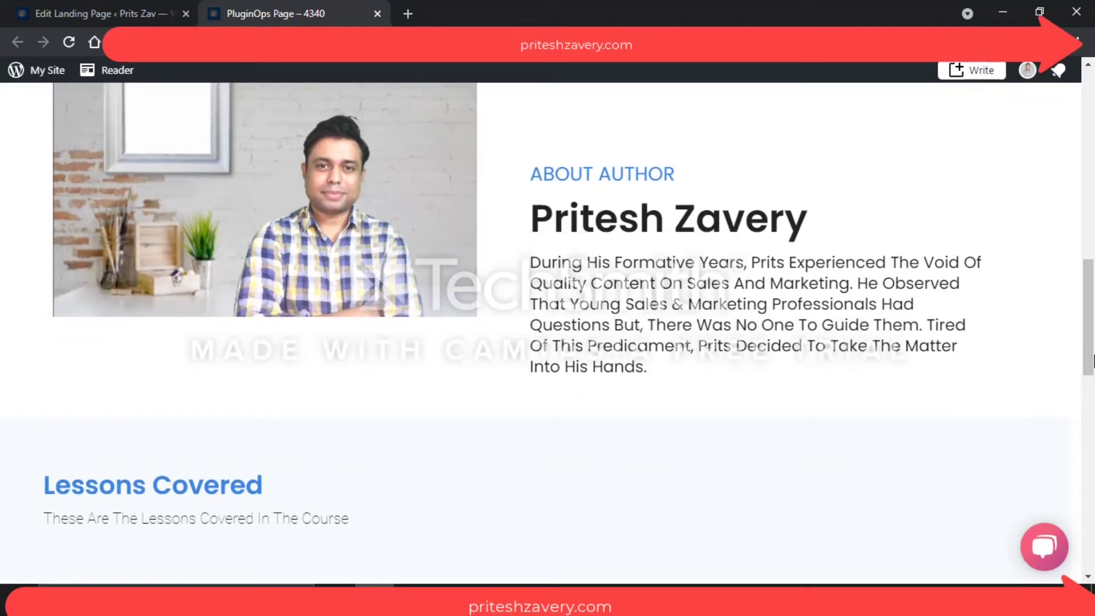
Scroll through the What Will You Learn topics to the Download E-Book section.
scroll(1091, 347, down, 1)
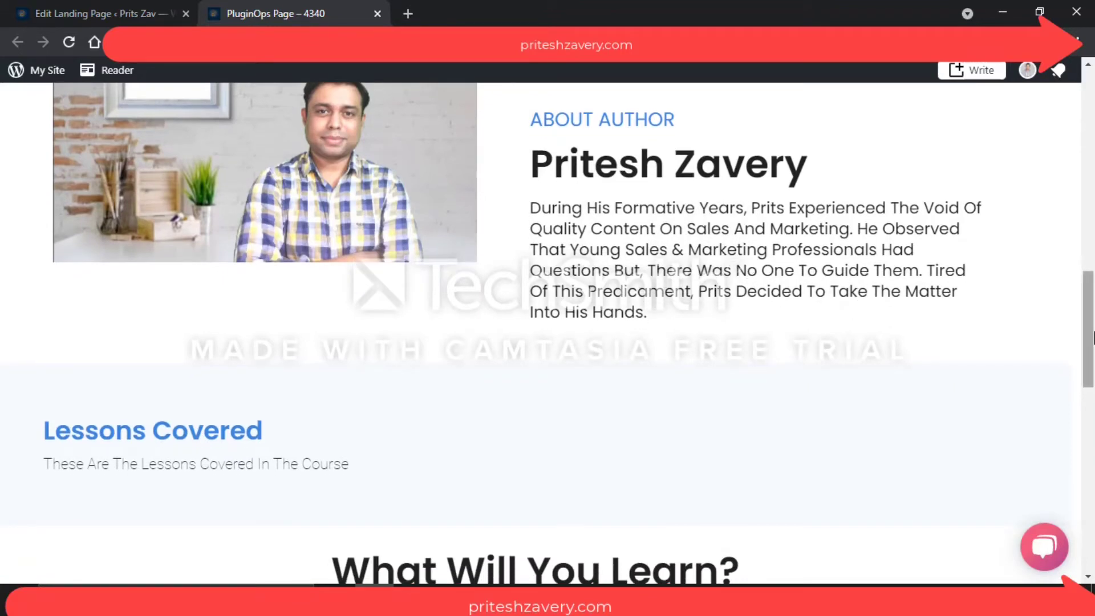
scroll(1092, 399, down, 5)
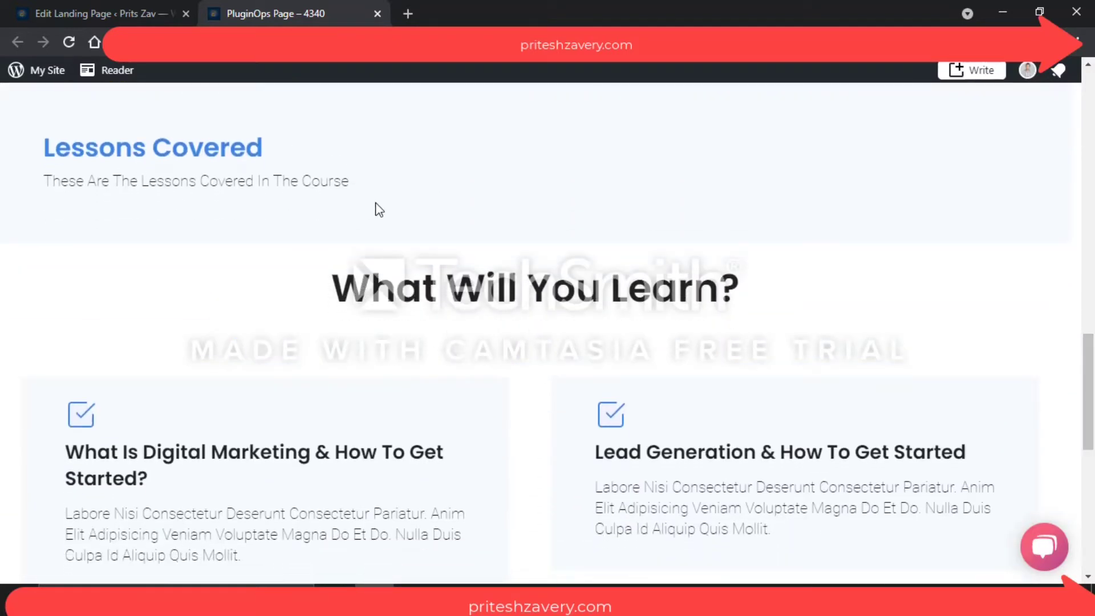
drag(1092, 377, 1091, 436)
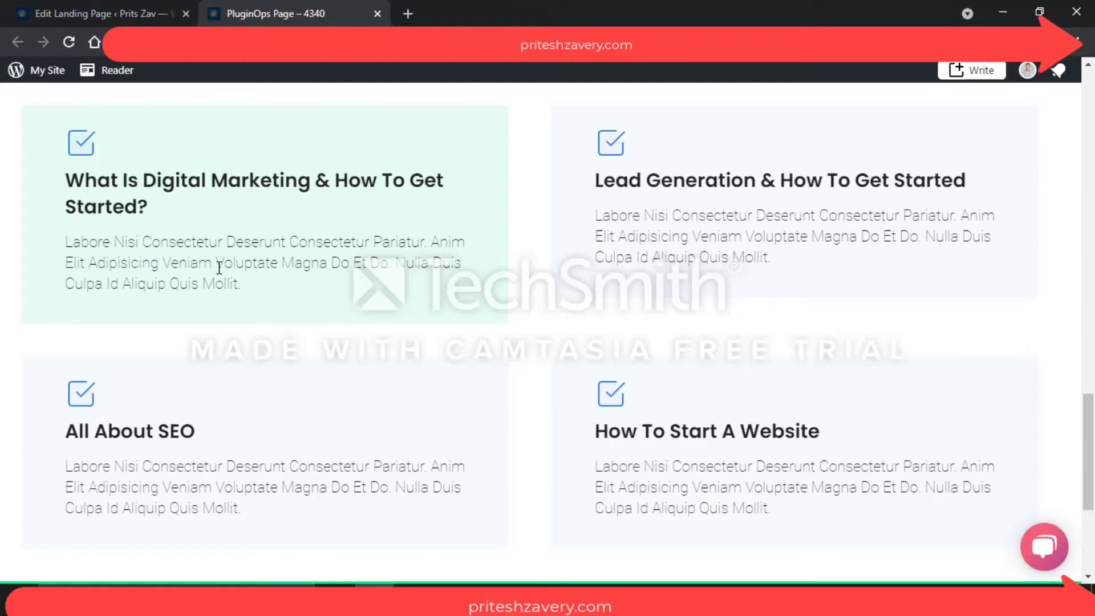
drag(1089, 479, 1093, 541)
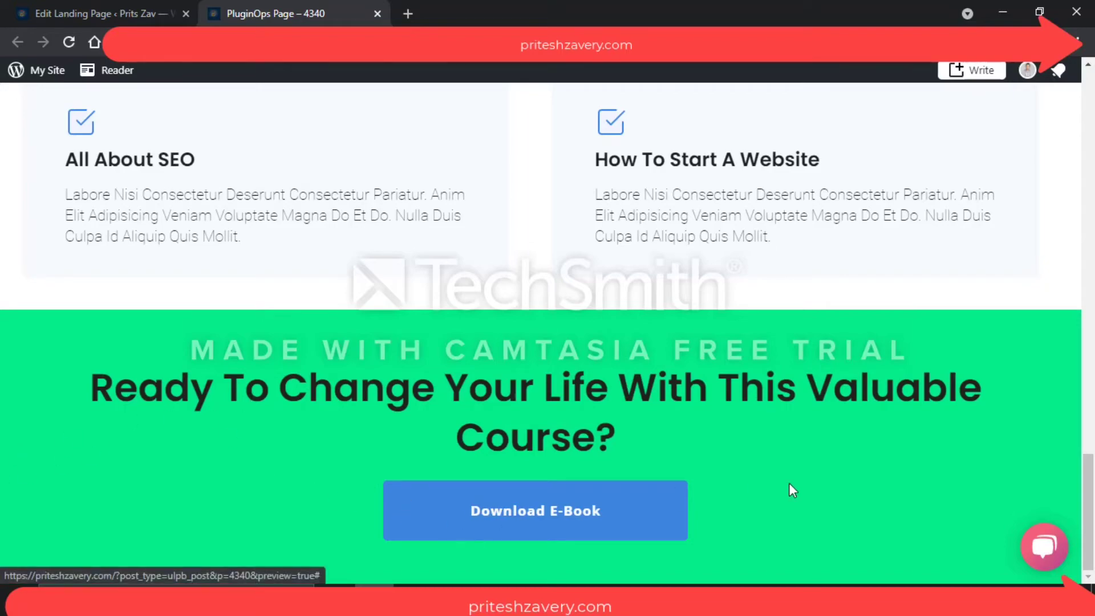
drag(1092, 519, 1091, 141)
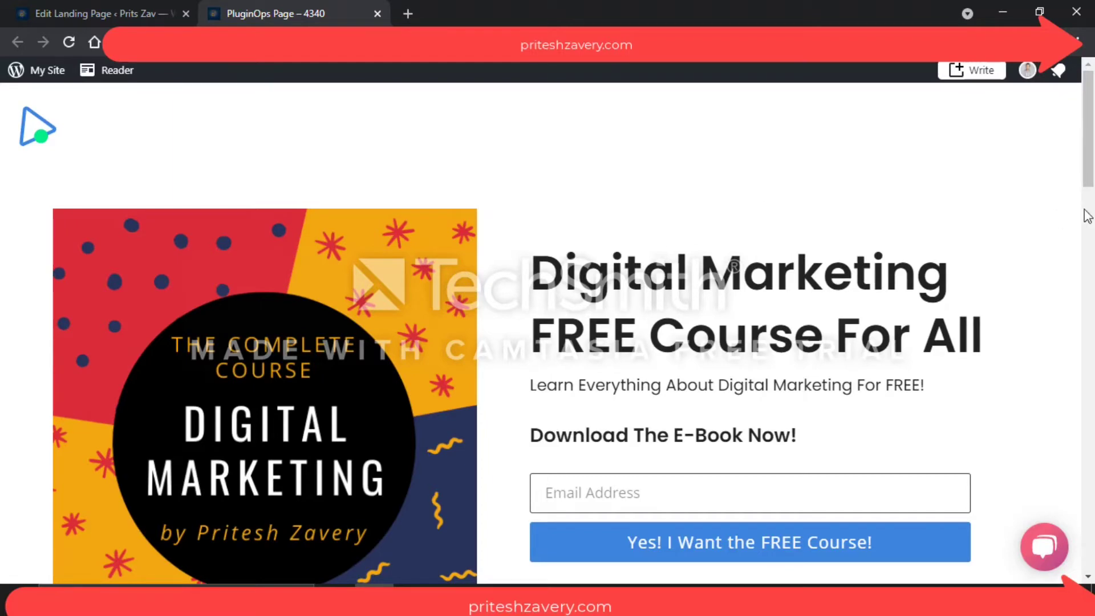
mouse_move(1089, 138)
mouse_down()
mouse_move(1089, 168)
mouse_move(1089, 140)
mouse_up()
scroll(1090, 125, down, 1)
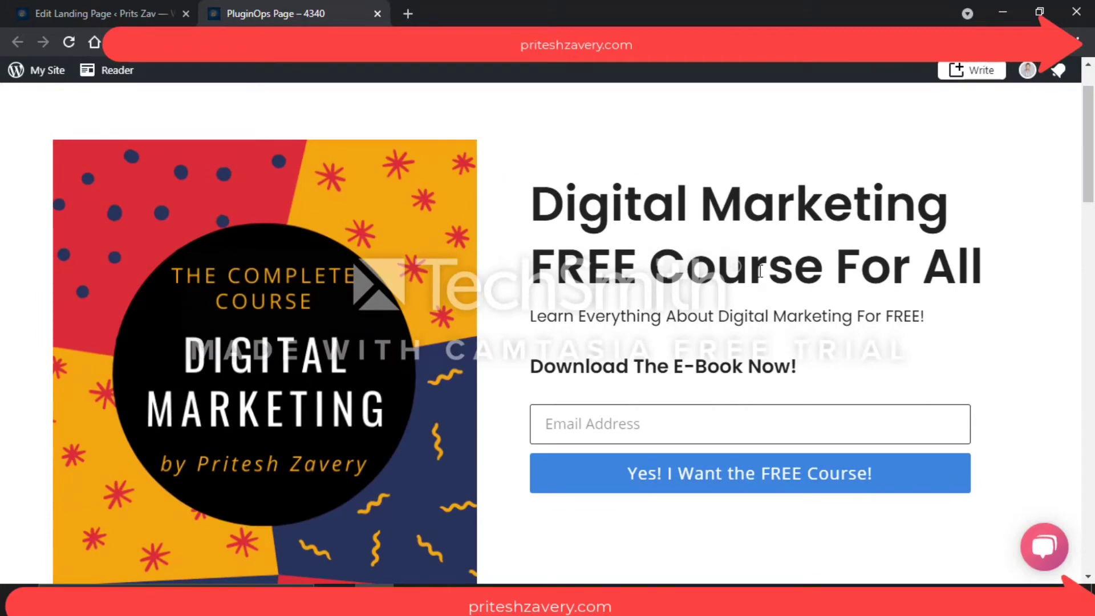
scroll(1090, 233, down, 5)
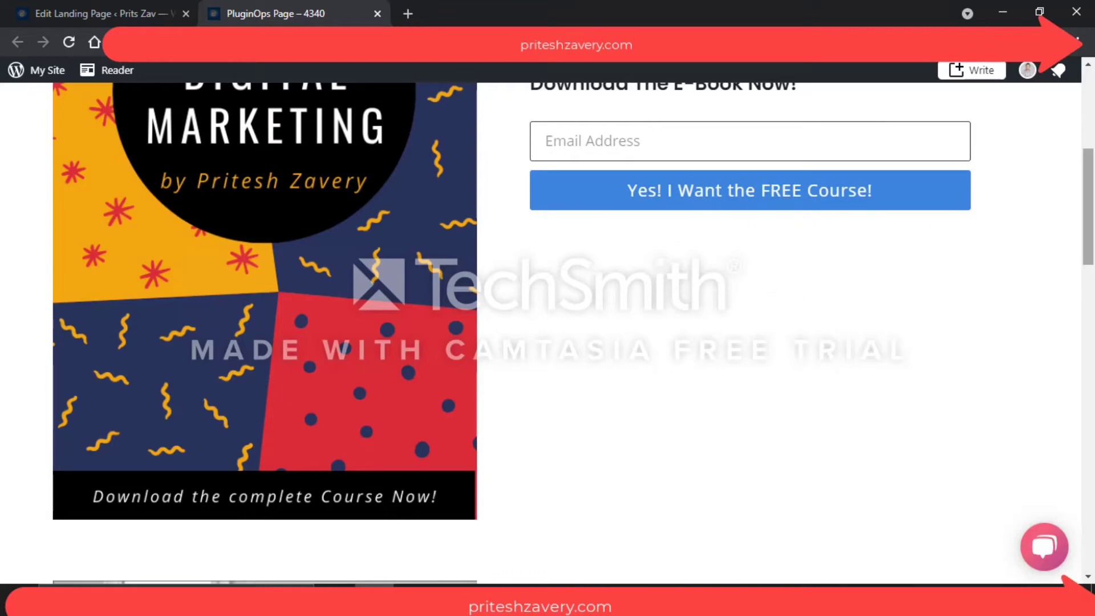
drag(1093, 217, 1092, 151)
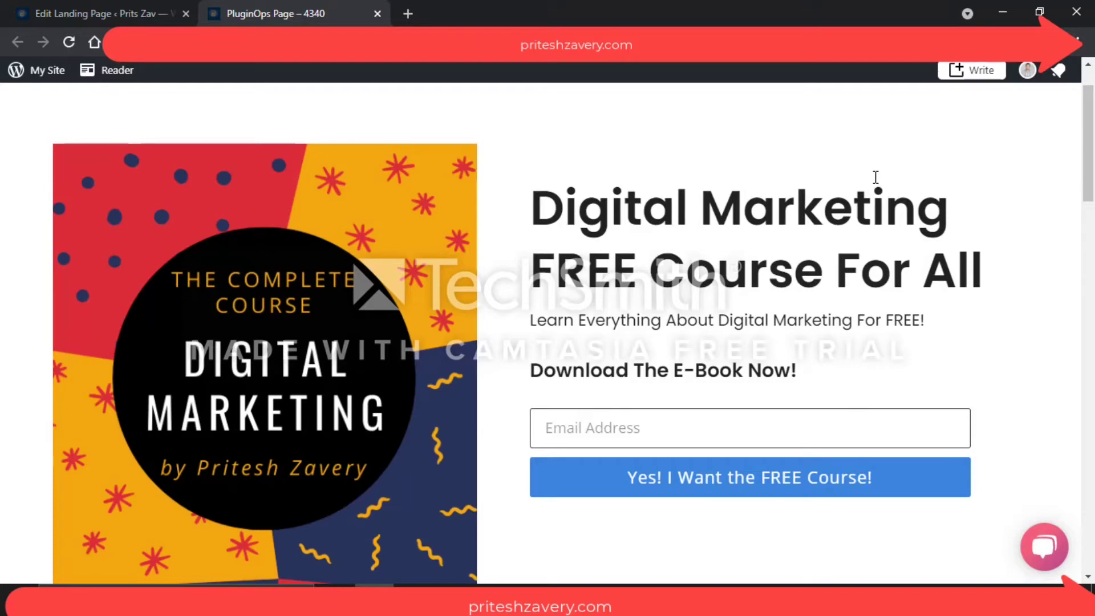
drag(1092, 150, 1077, 229)
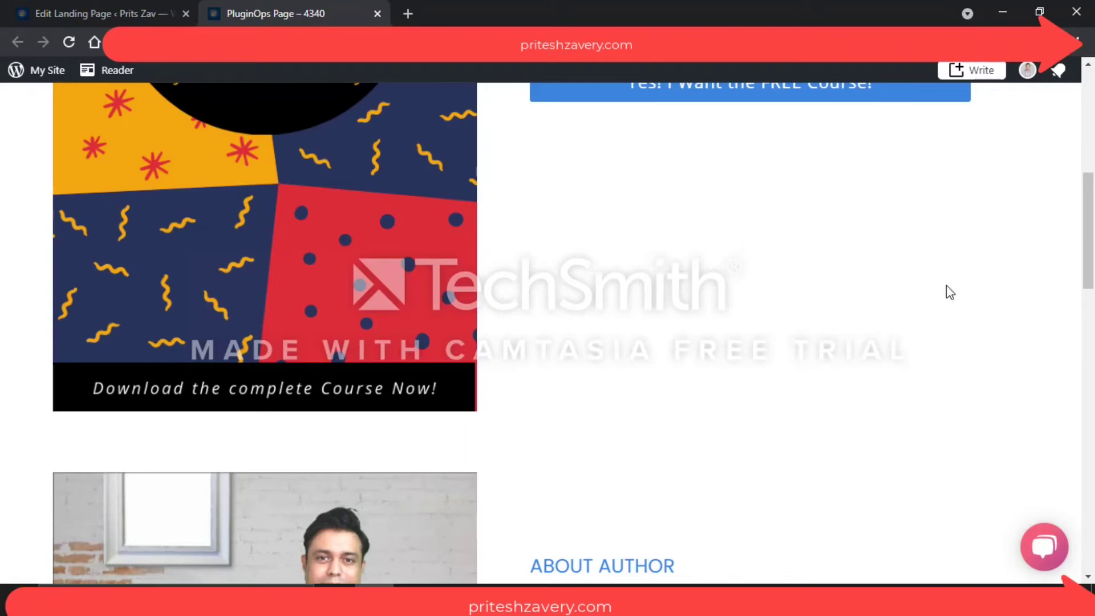
drag(1088, 267, 1092, 177)
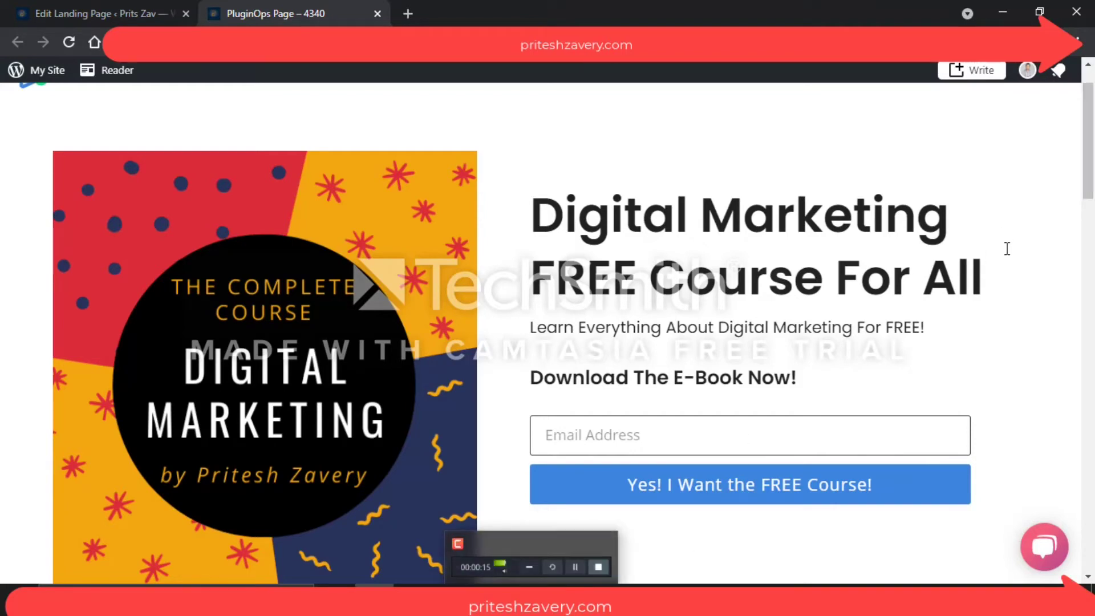
drag(1088, 145, 1093, 334)
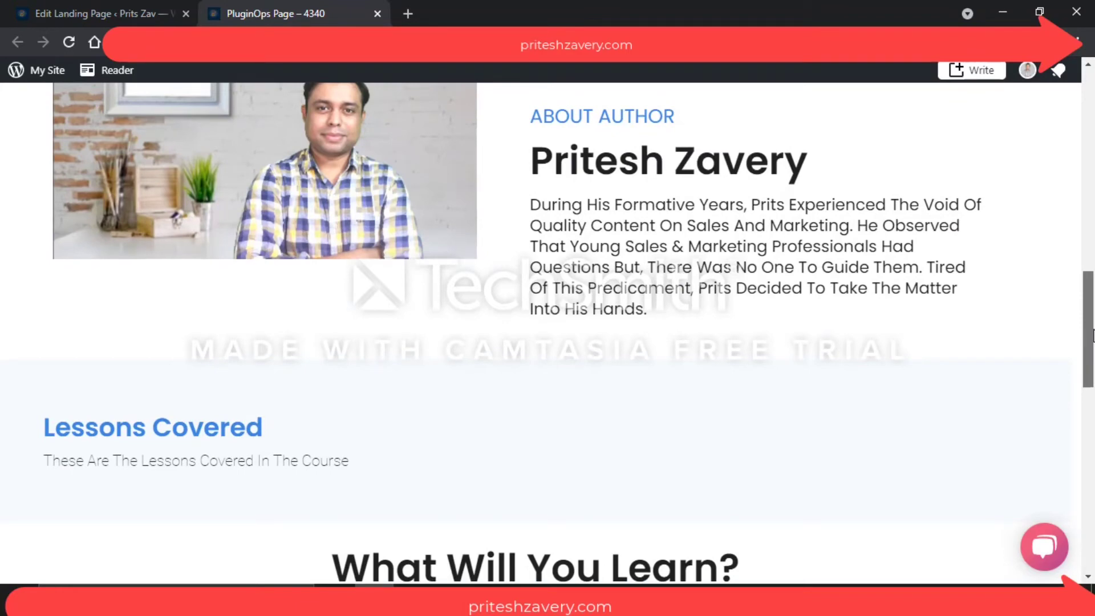
drag(1092, 334, 1092, 333)
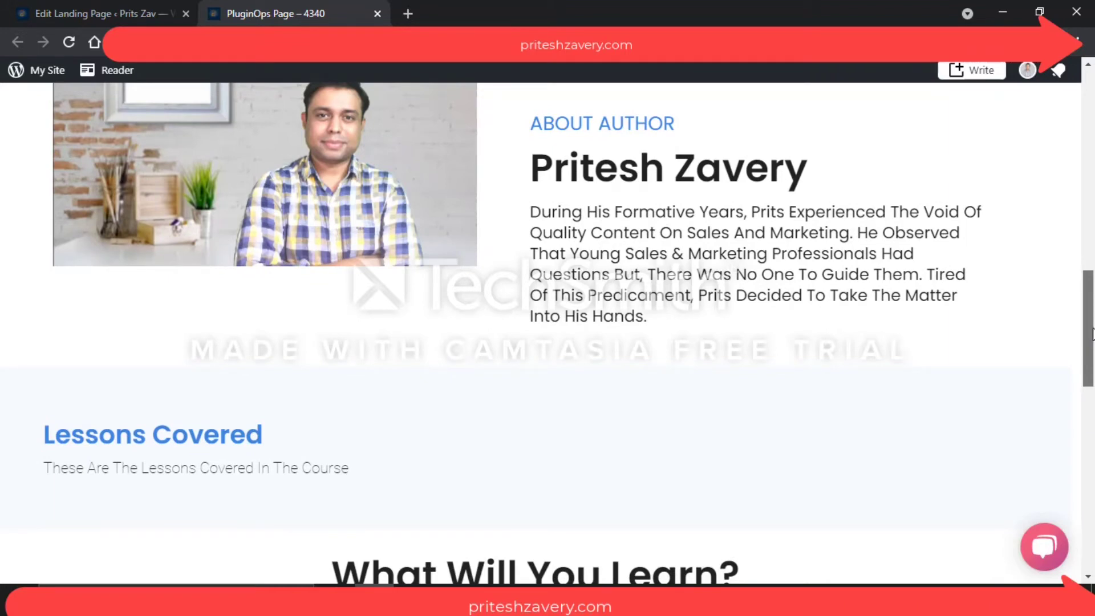
drag(1093, 334, 1087, 438)
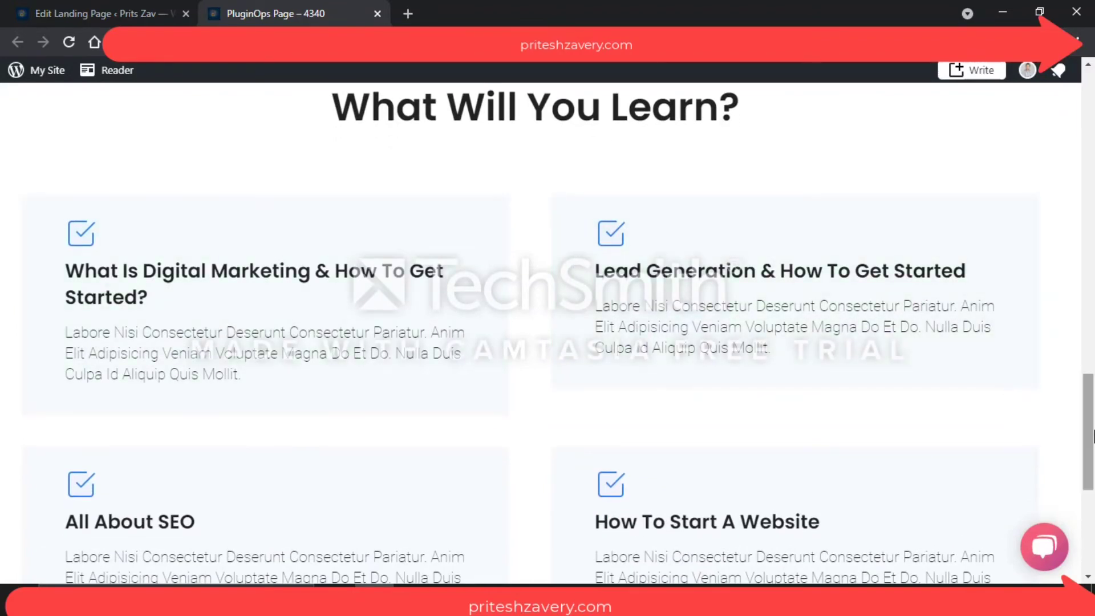
mouse_move(1089, 435)
mouse_down()
mouse_move(1092, 444)
mouse_move(1092, 427)
mouse_up()
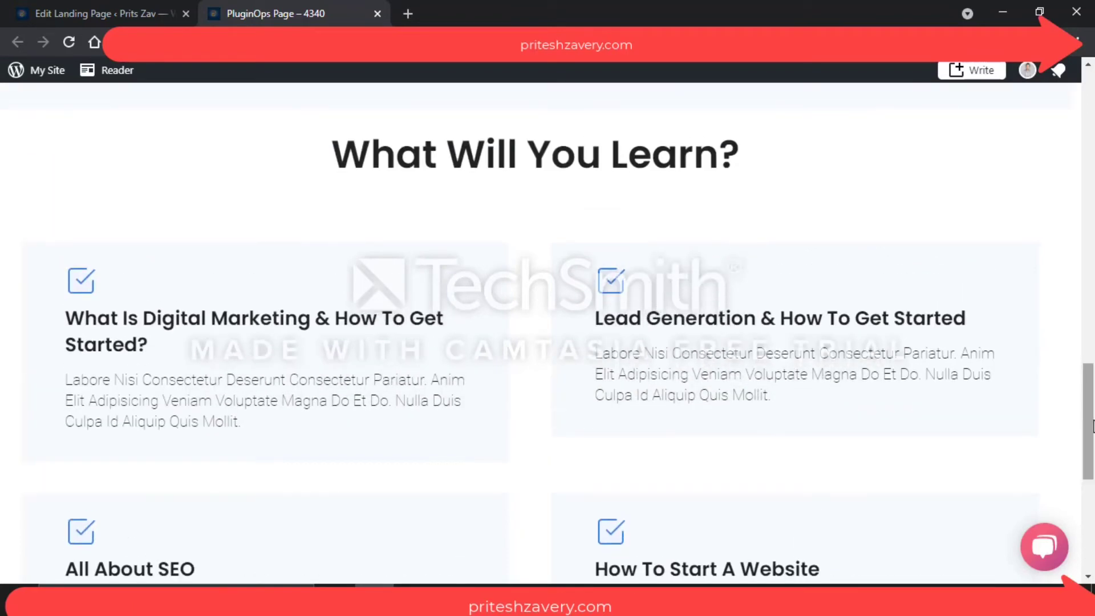
drag(1092, 427, 1093, 522)
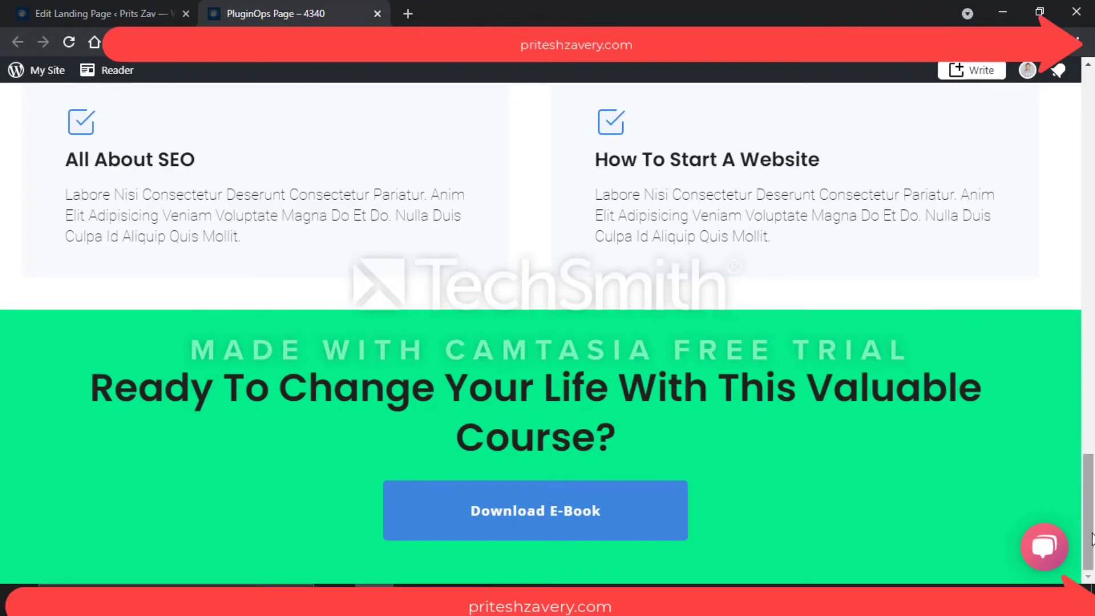
drag(1092, 541, 1092, 540)
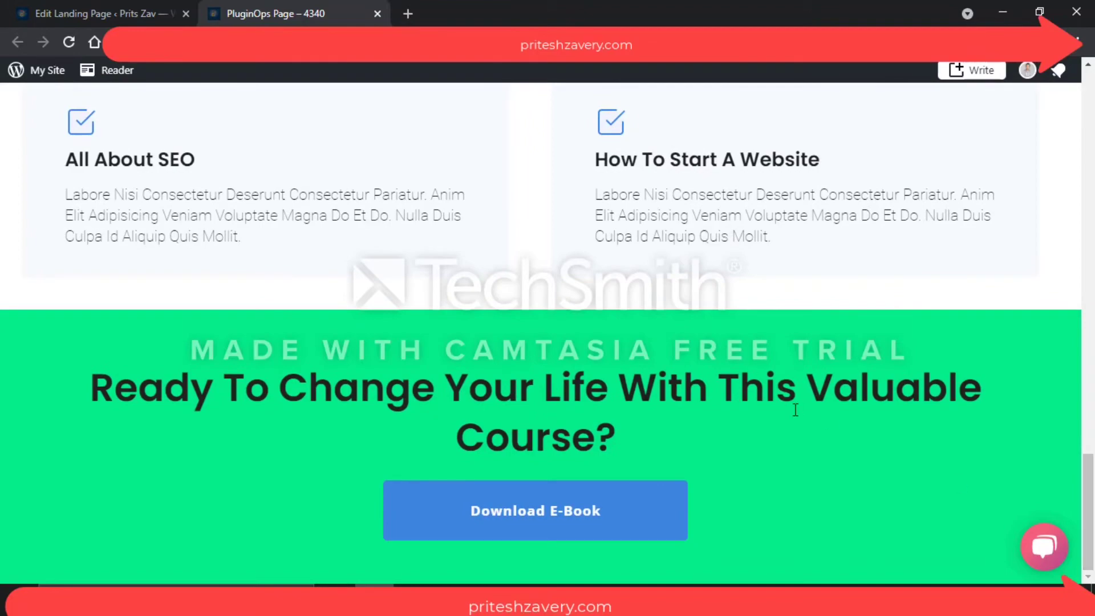
drag(1091, 509, 1093, 96)
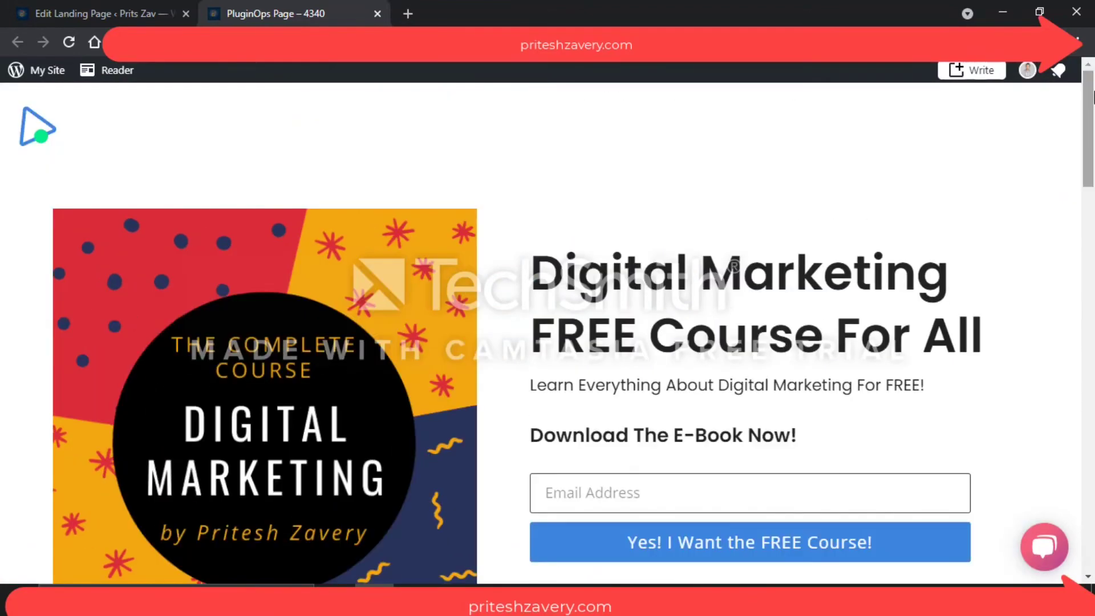
click(144, 4)
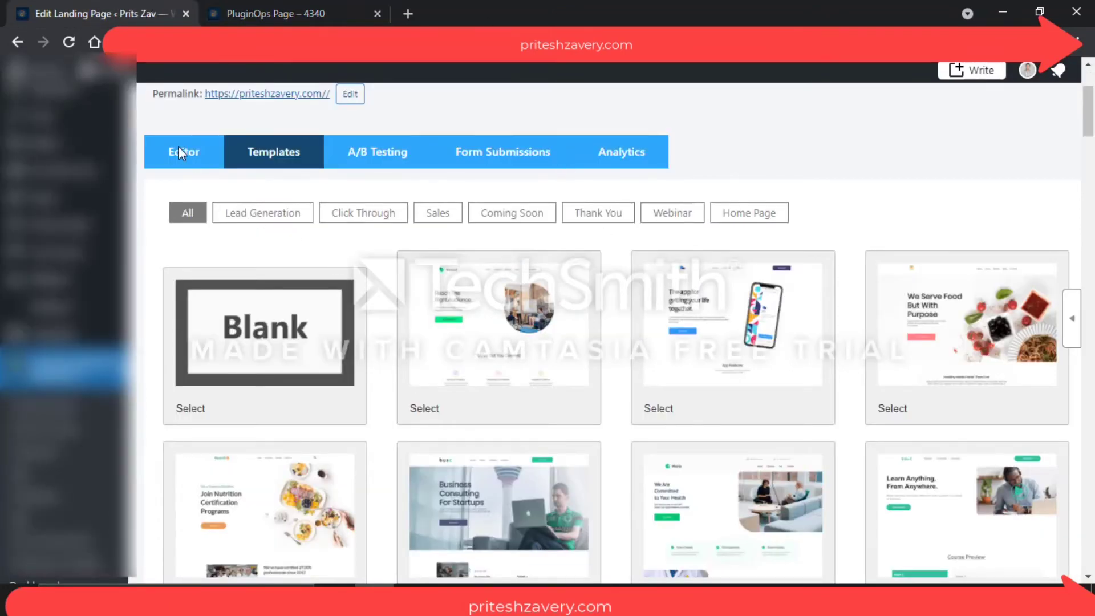
Scroll the Templates grid on the Edit Landing Page tab.
mouse_move(1089, 121)
mouse_down()
mouse_move(1089, 237)
mouse_move(1090, 143)
mouse_up()
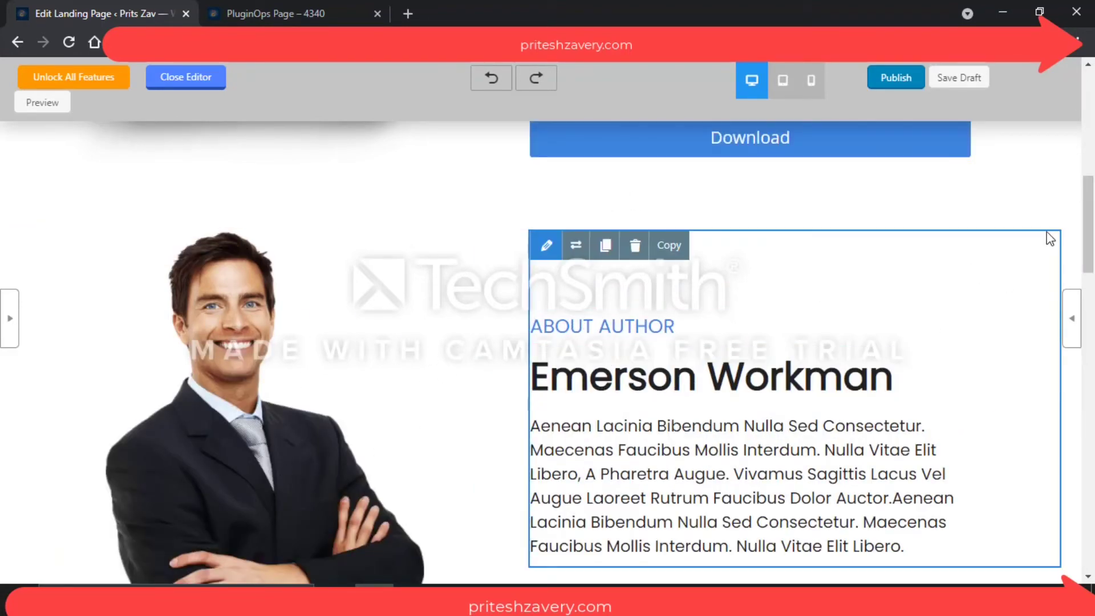
drag(1091, 214, 1091, 530)
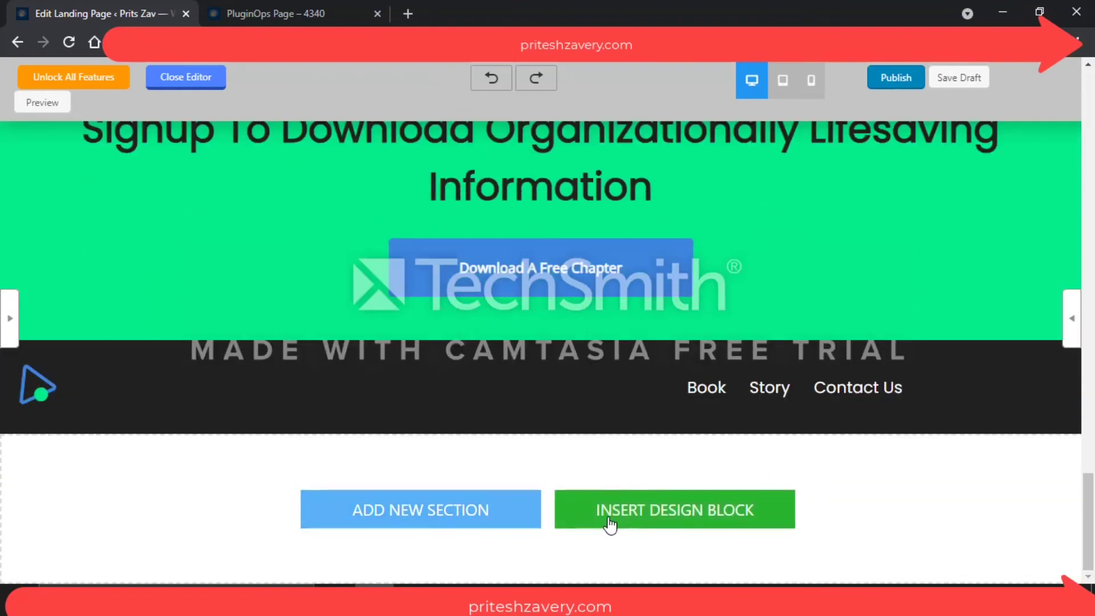
drag(1088, 522, 1088, 122)
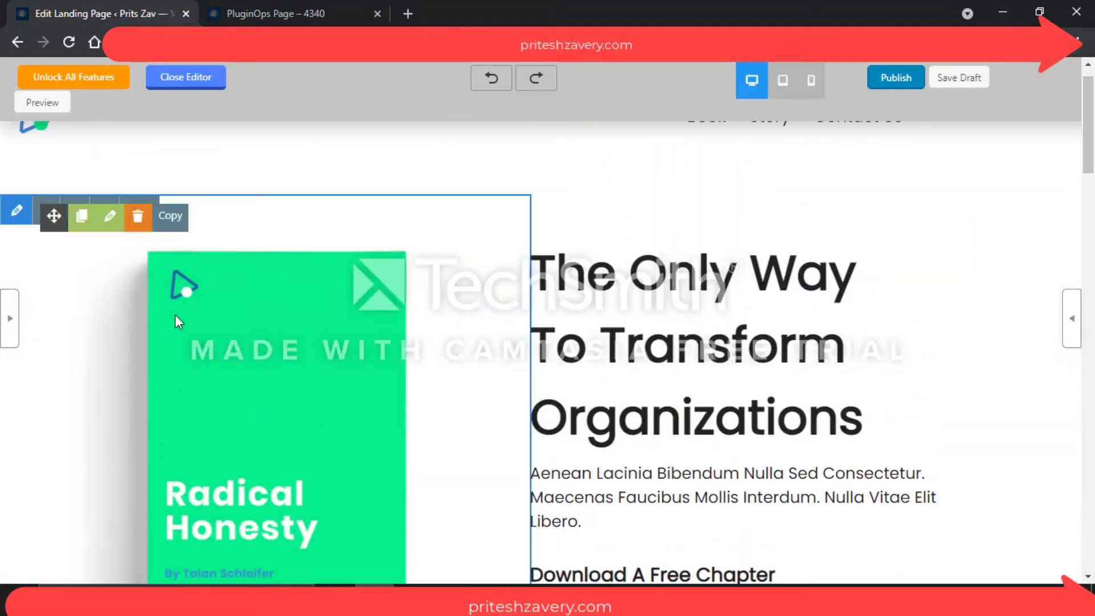
click(9, 318)
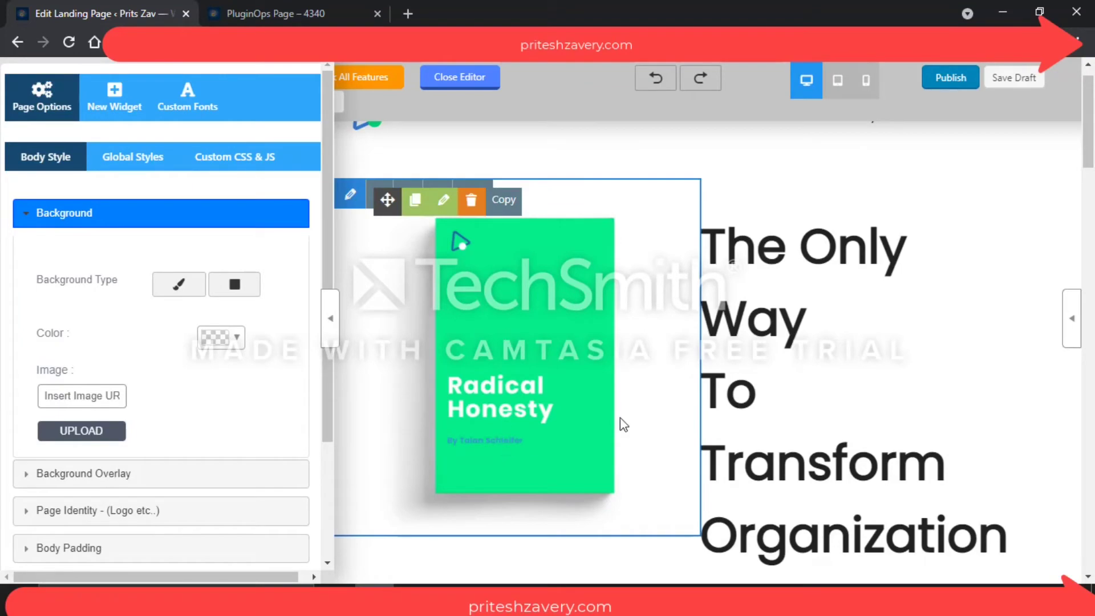
click(330, 318)
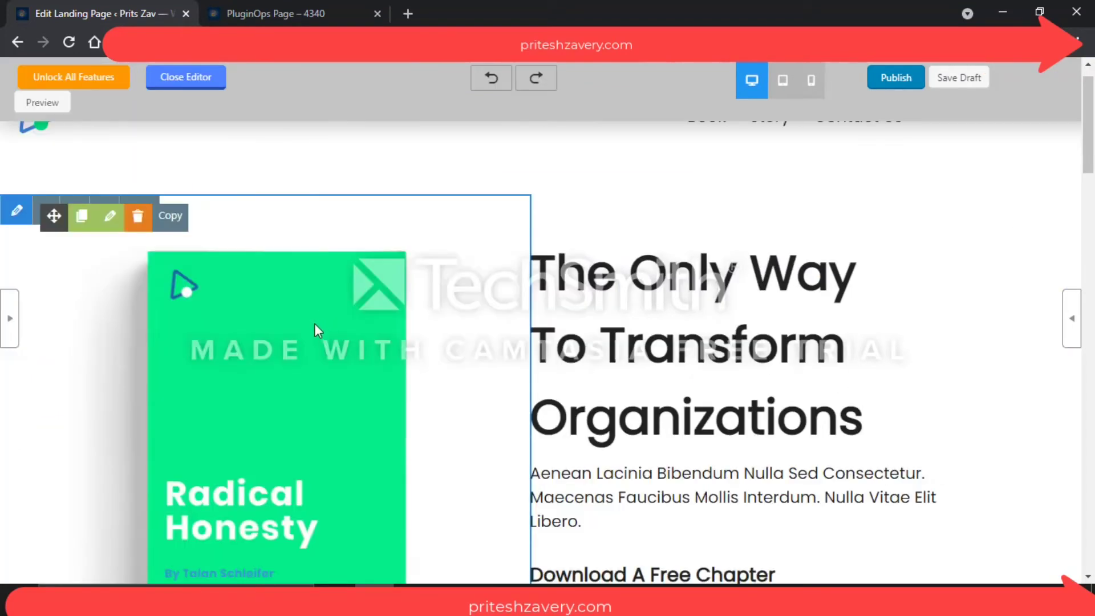
scroll(1089, 126, up, 1)
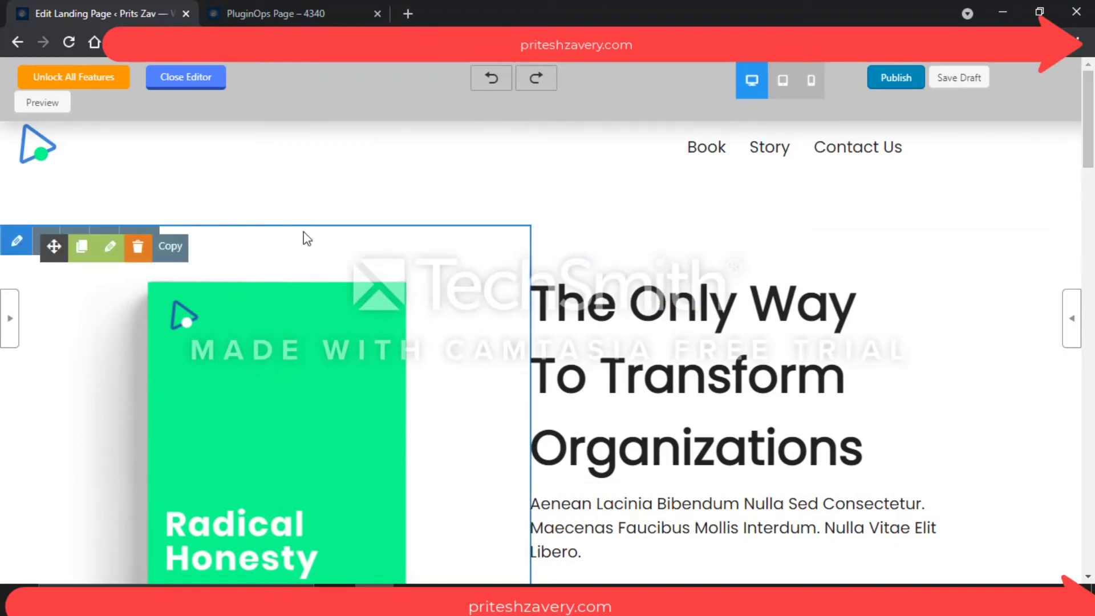
mouse_move(1092, 132)
mouse_down()
mouse_move(1092, 536)
mouse_move(1091, 137)
mouse_up()
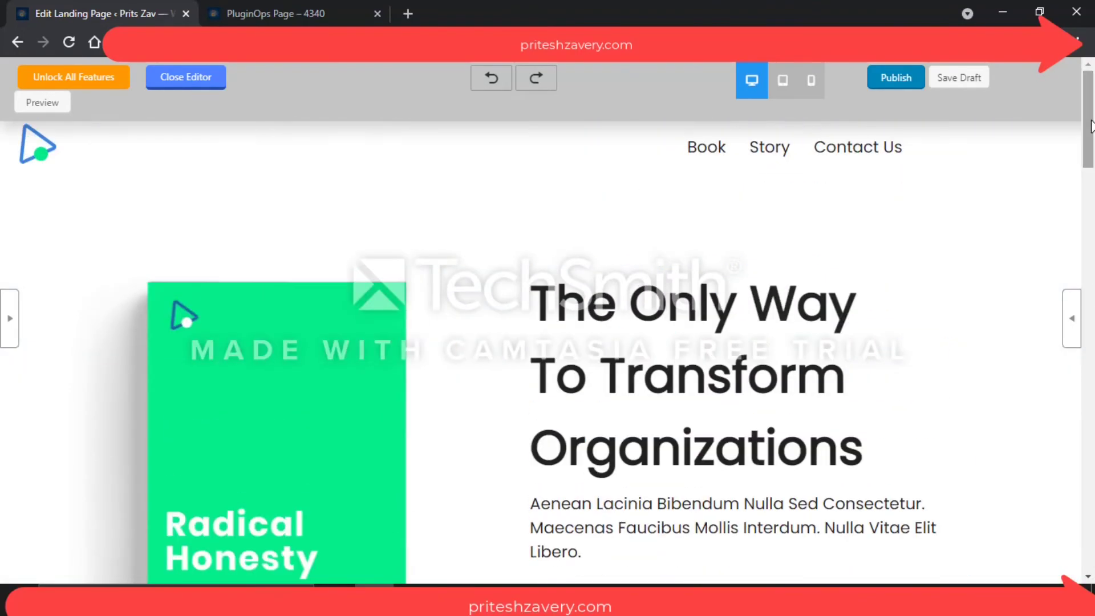
Check the e-book page in tablet preview, then in mobile preview, scrolling each layout.
click(783, 88)
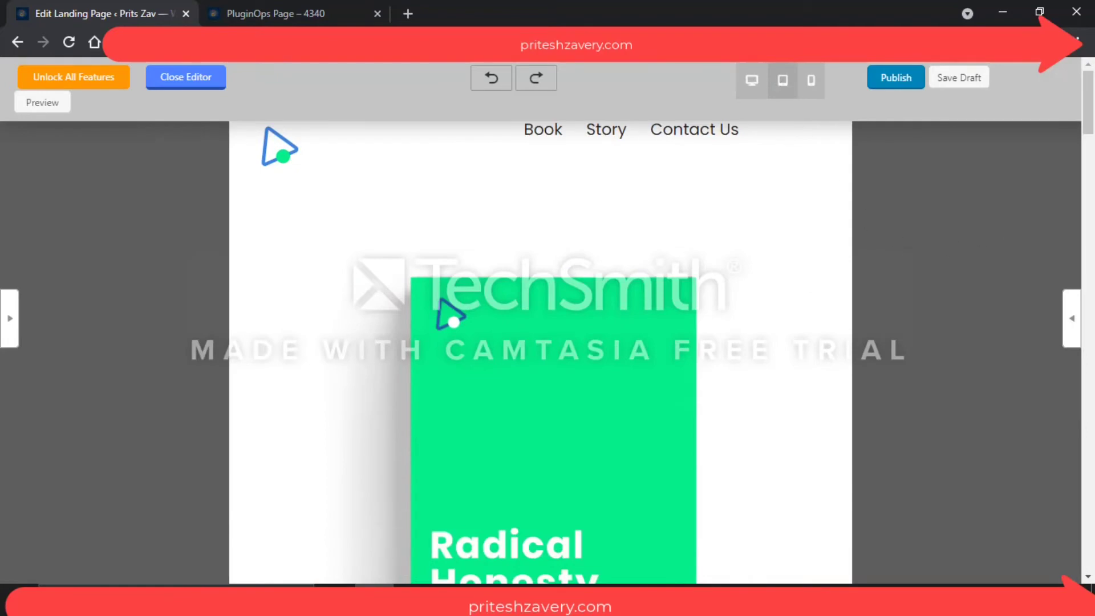
drag(1088, 114, 1087, 487)
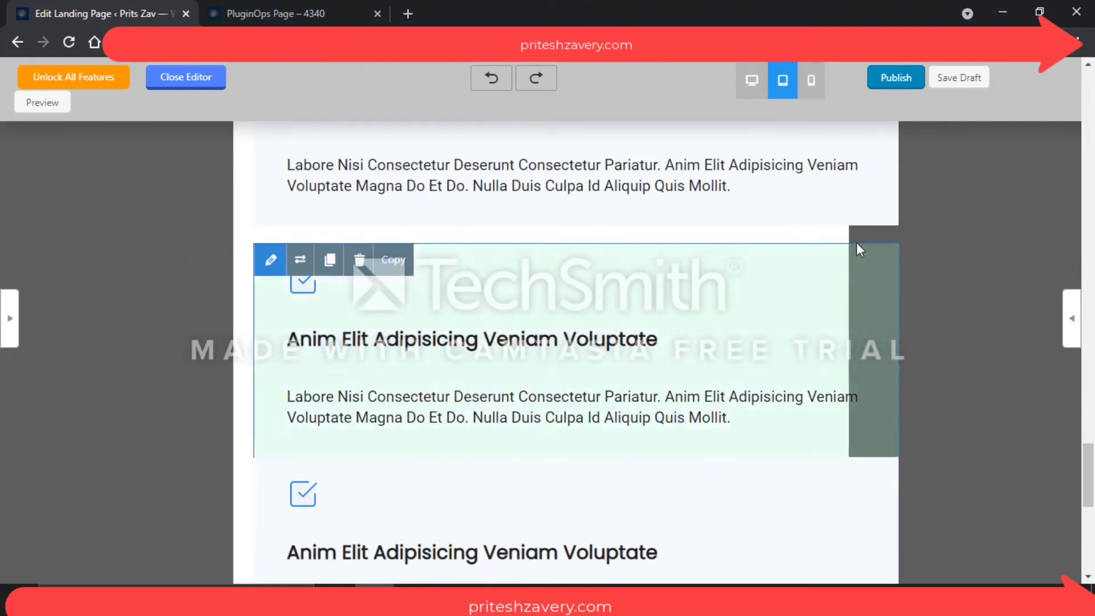
drag(1089, 493, 1092, 117)
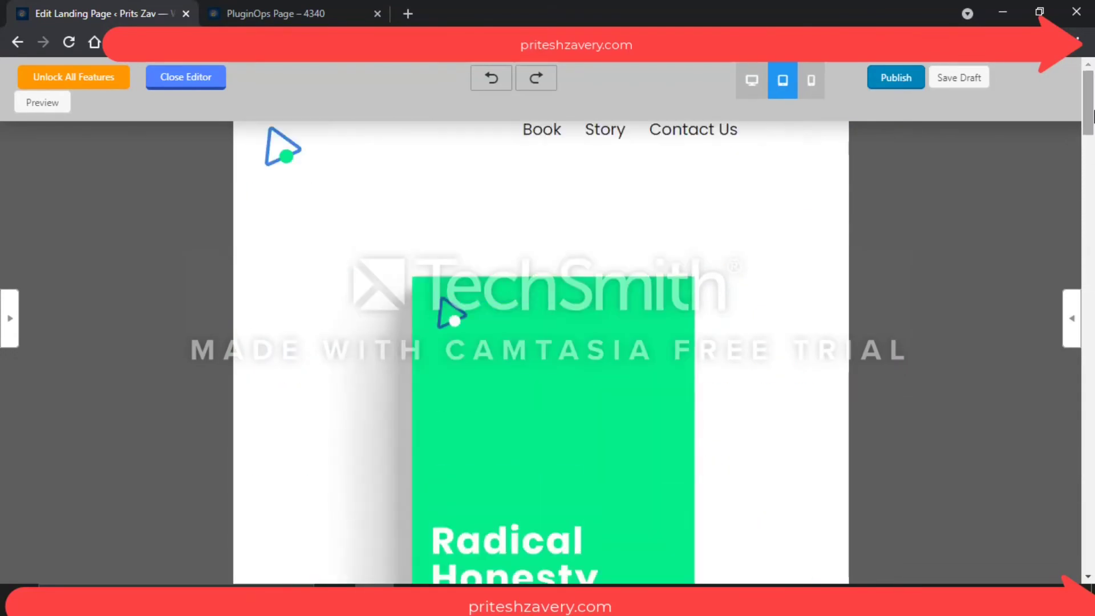
click(812, 86)
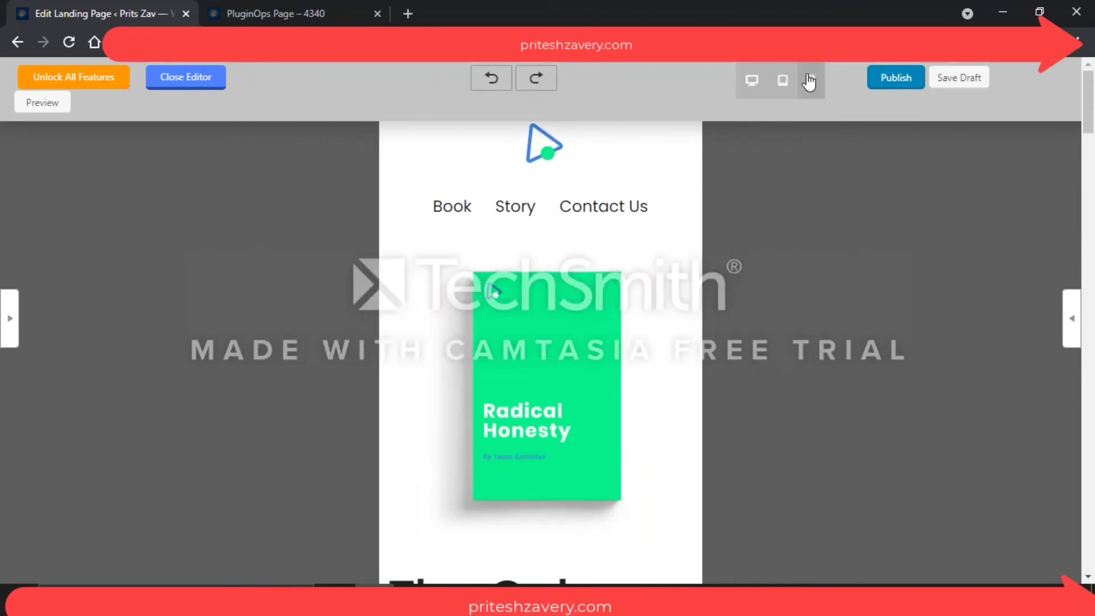
drag(1089, 103, 1091, 156)
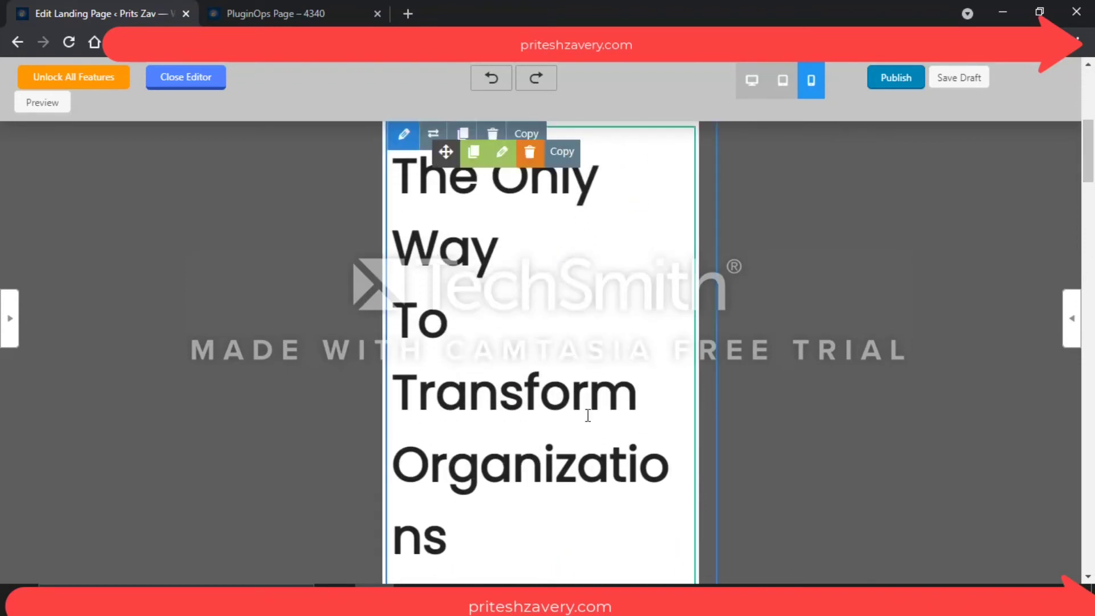